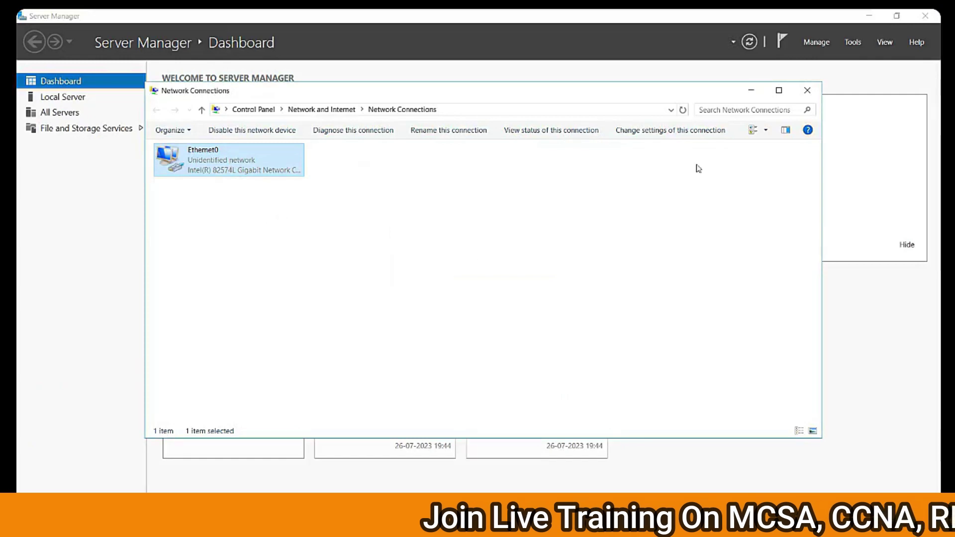
Step: Close the Network Connections window and open Computer Management by running compmgmt.msc
click(809, 91)
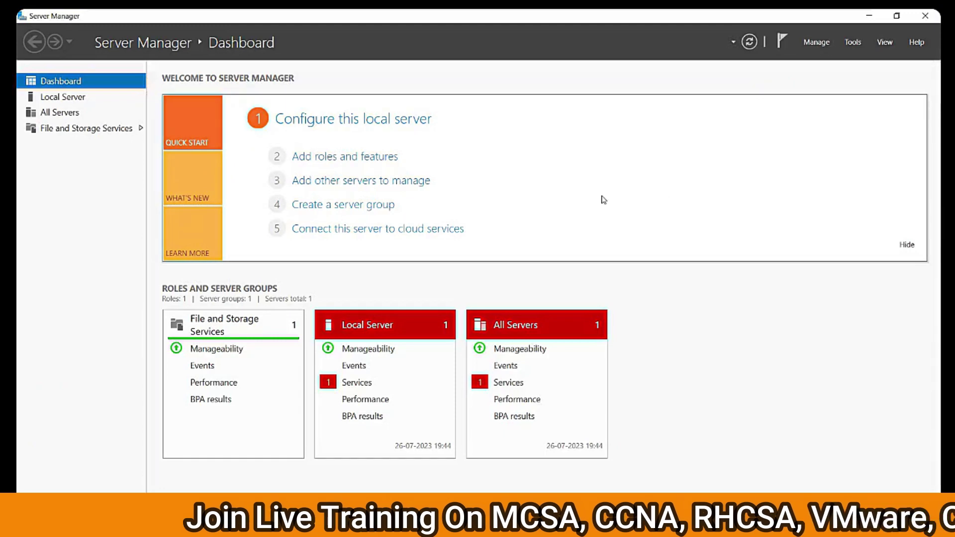
key(super+r)
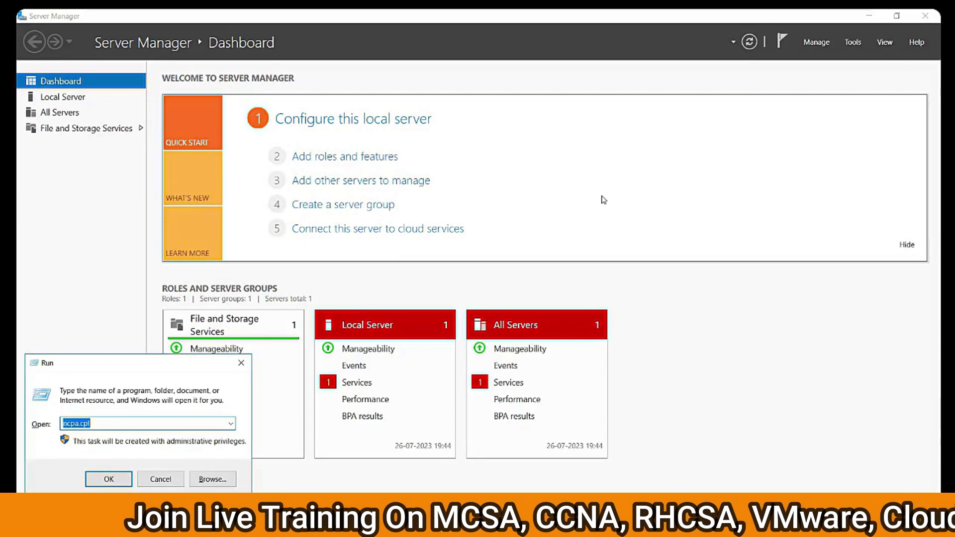
text(compm)
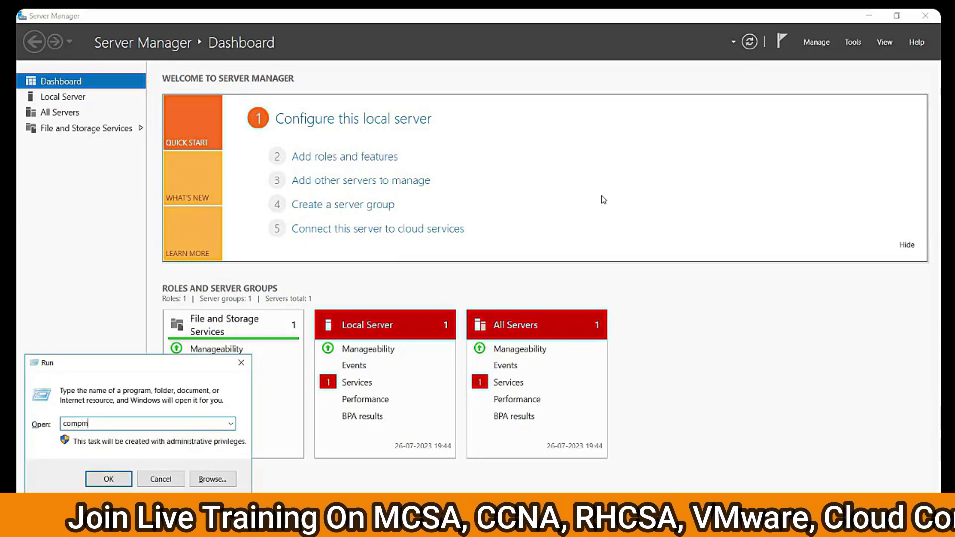
text(gmt.msc)
key(Return)
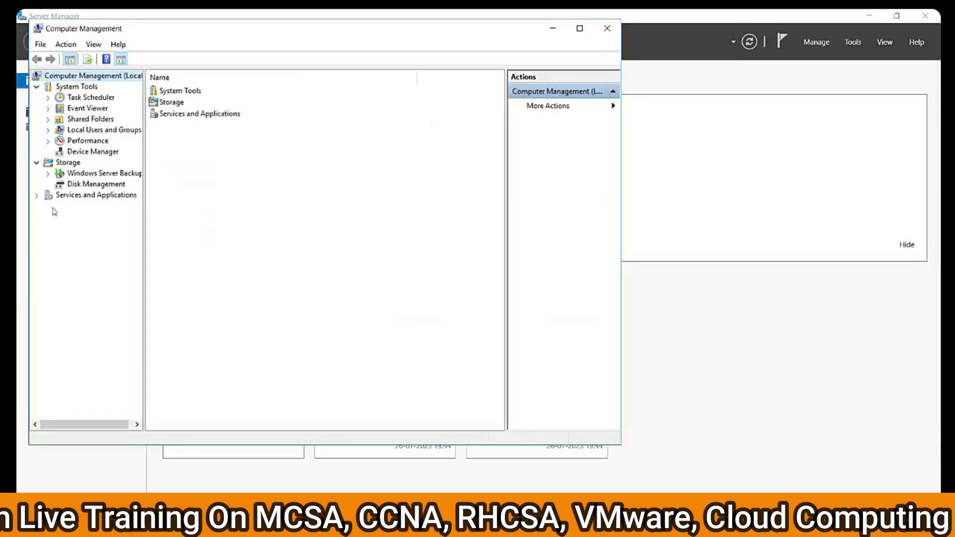
Step: Examine the local user accounts under Local Users and Groups, including the built-in Administrator, and close Computer Management
double_click(127, 130)
double_click(169, 91)
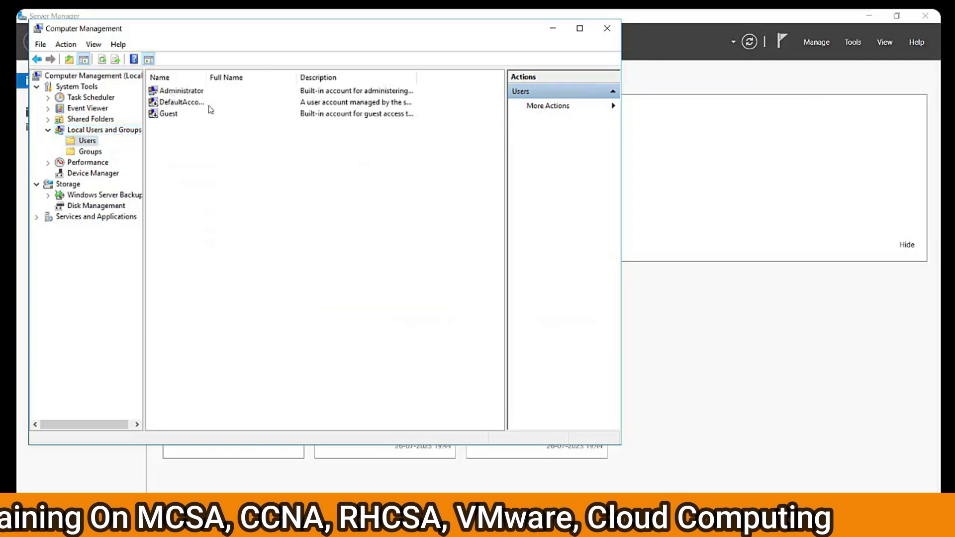
click(190, 94)
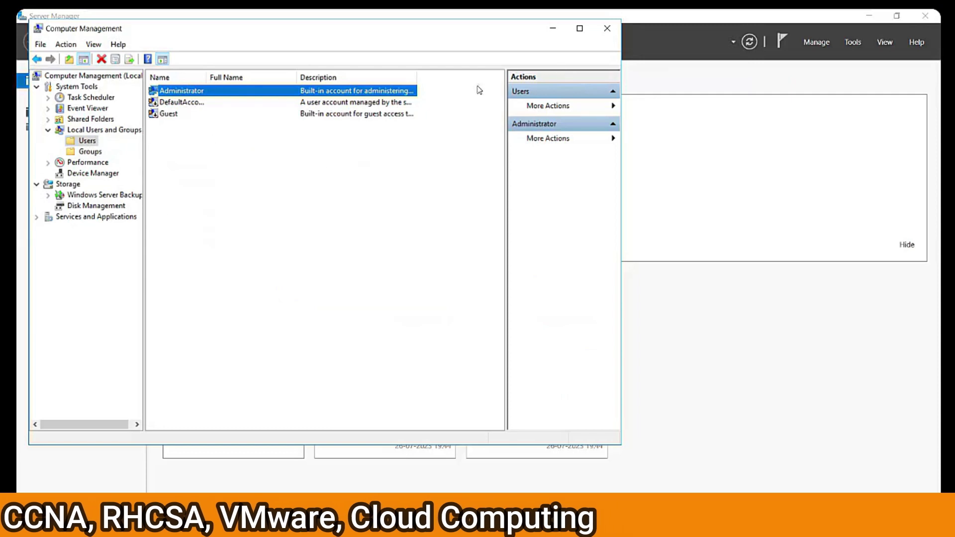
click(607, 29)
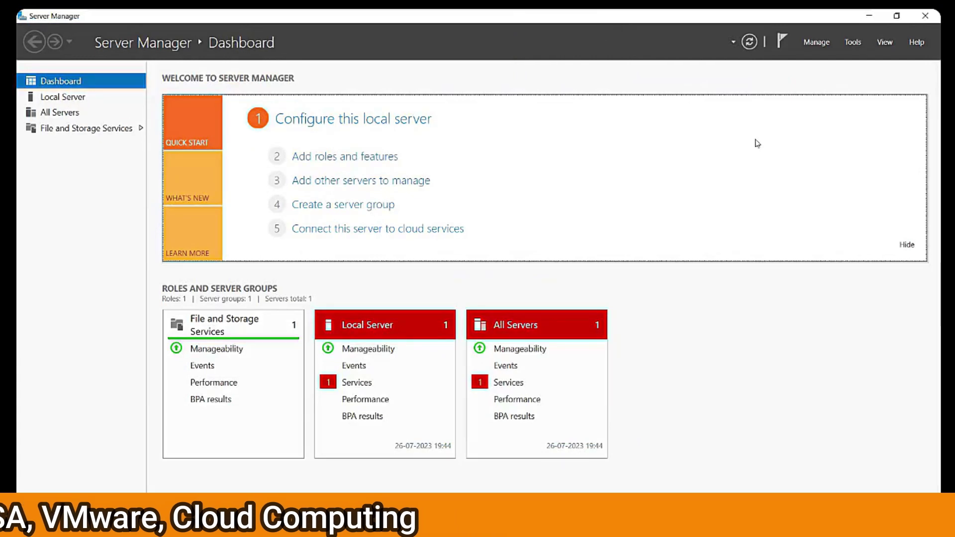
Step: Start the Add Roles and Features Wizard and accept a role-based installation on the local server from the server pool
click(820, 44)
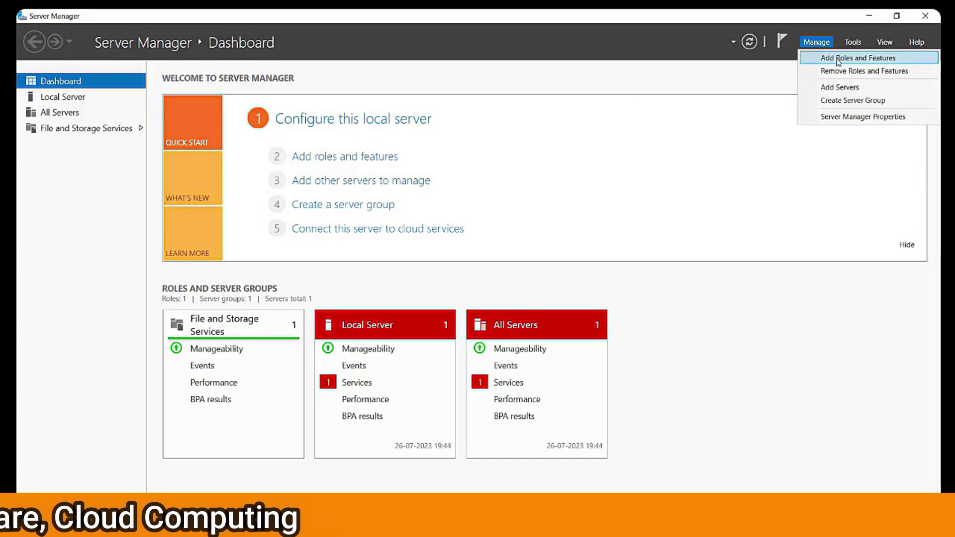
click(710, 153)
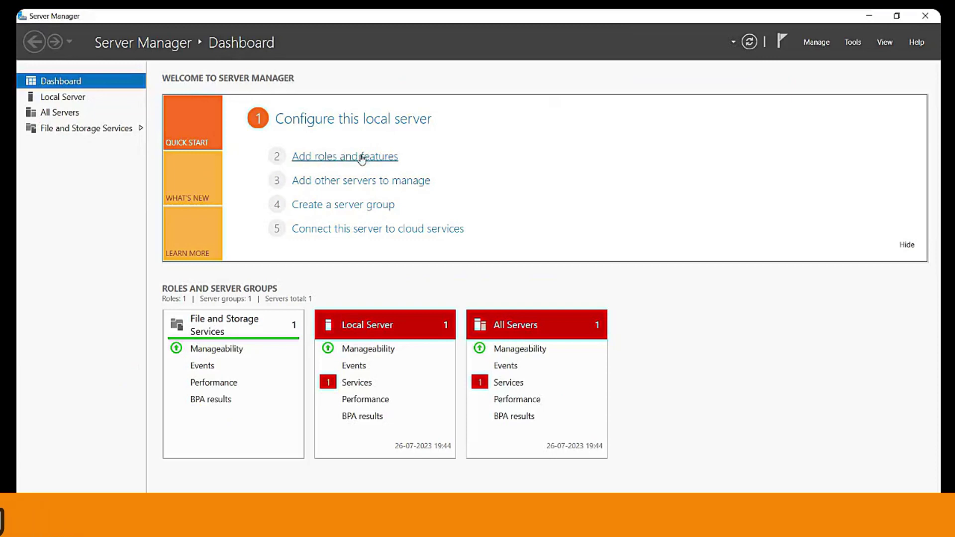
click(817, 43)
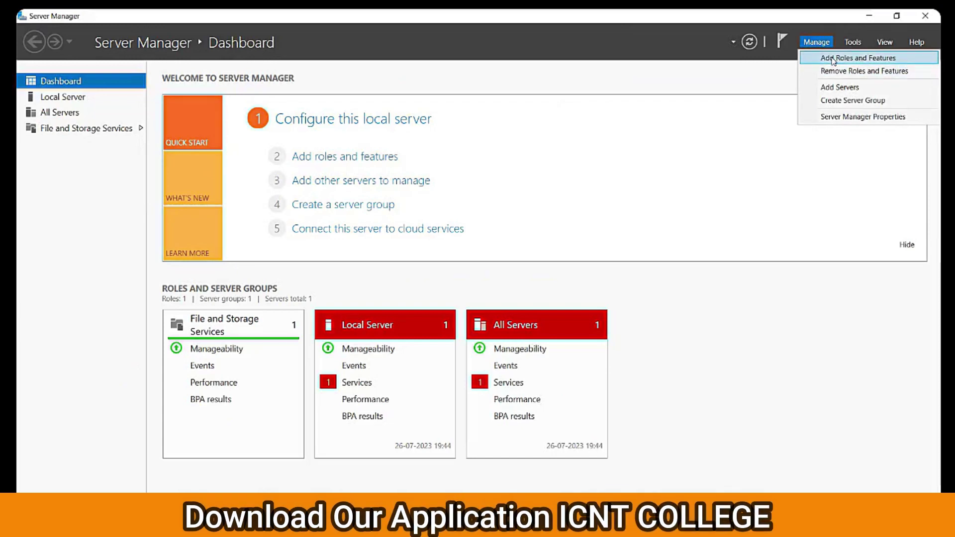
click(834, 58)
click(444, 429)
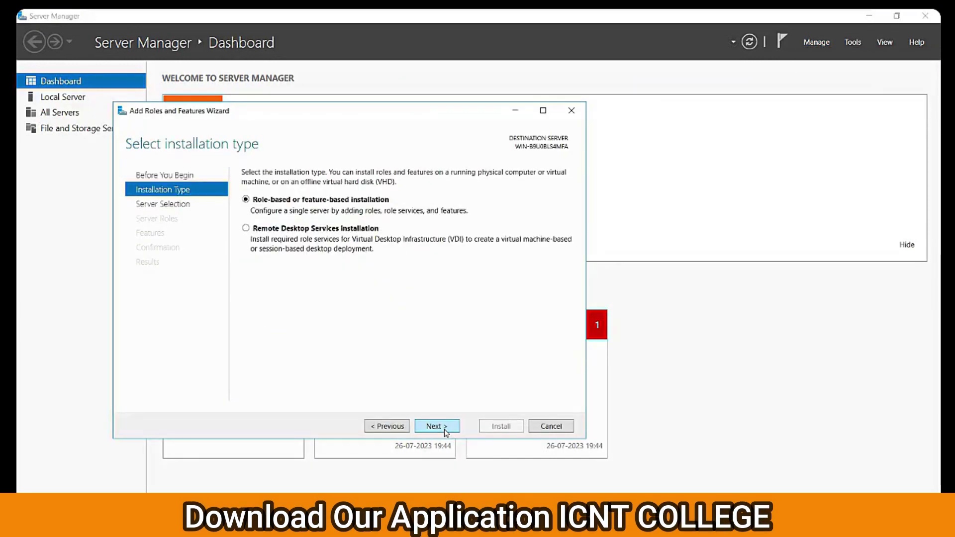
click(445, 428)
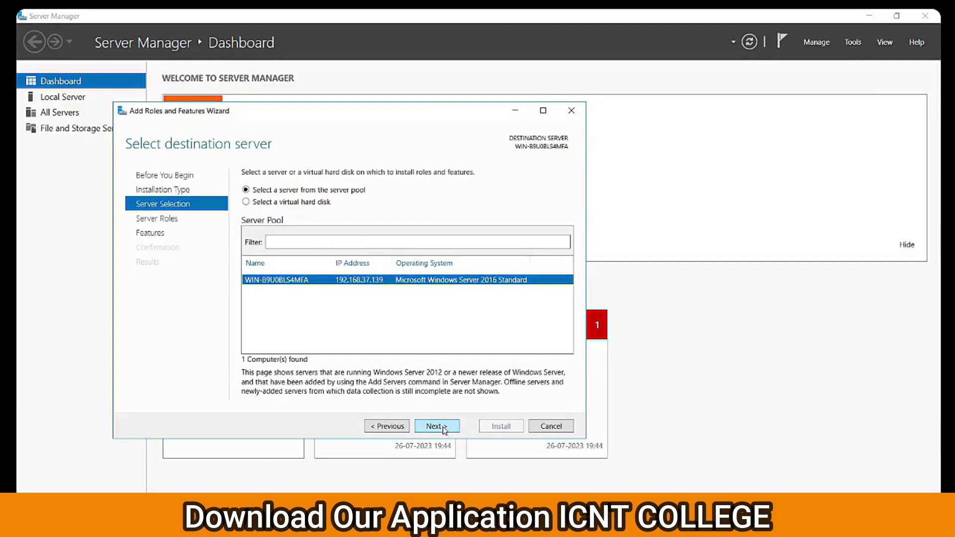
click(445, 428)
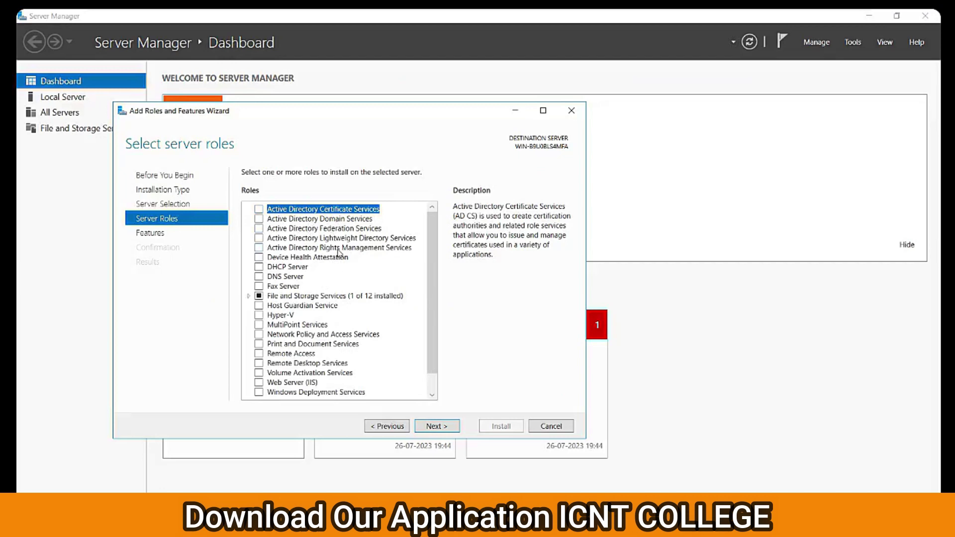
Step: Select the Active Directory Domain Services role and add its required features with the management tools included
click(328, 220)
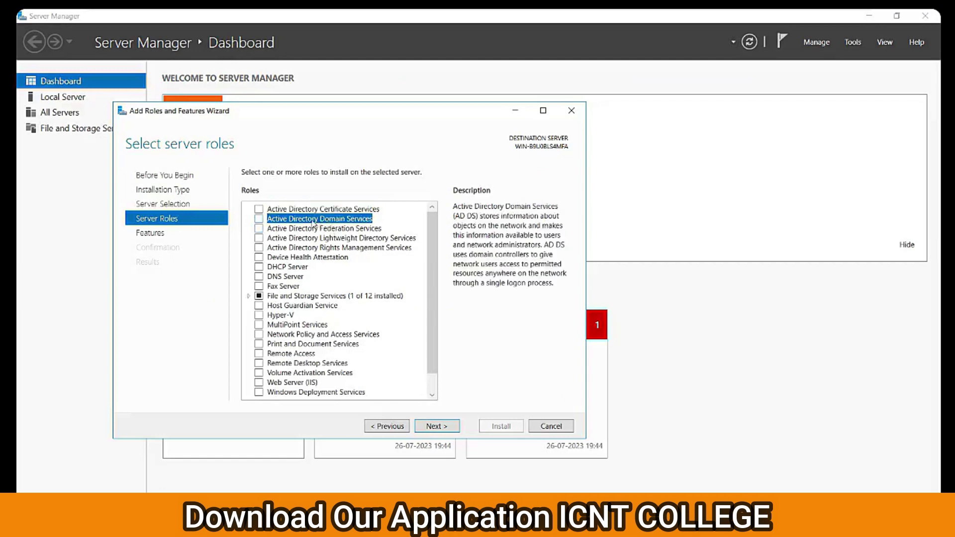
click(259, 222)
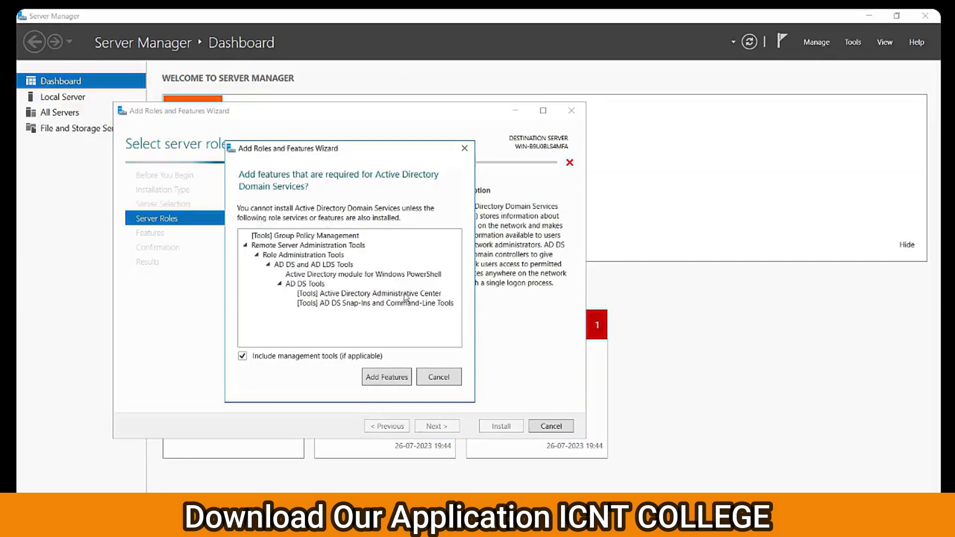
click(390, 377)
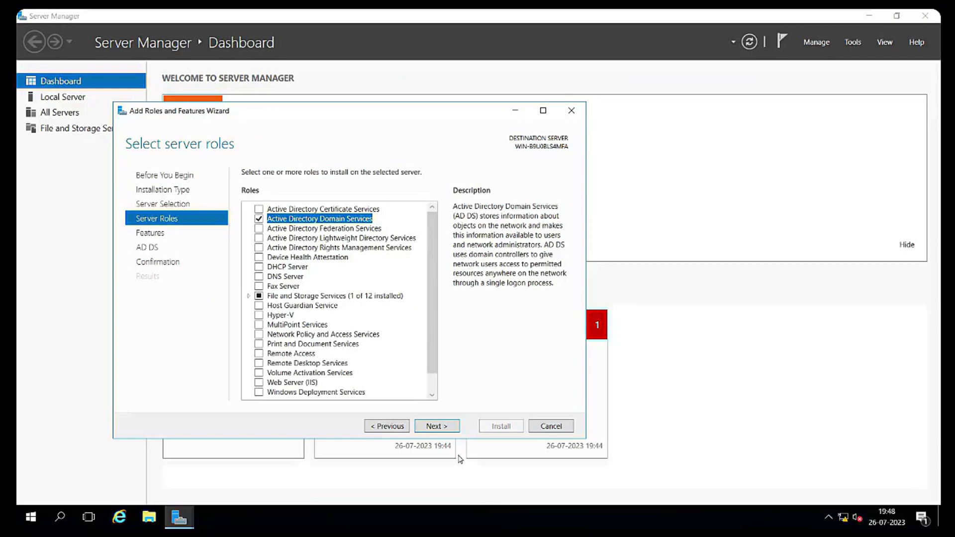
Step: Accept the default features, install Active Directory Domain Services, and close the wizard once the installation is complete
click(437, 427)
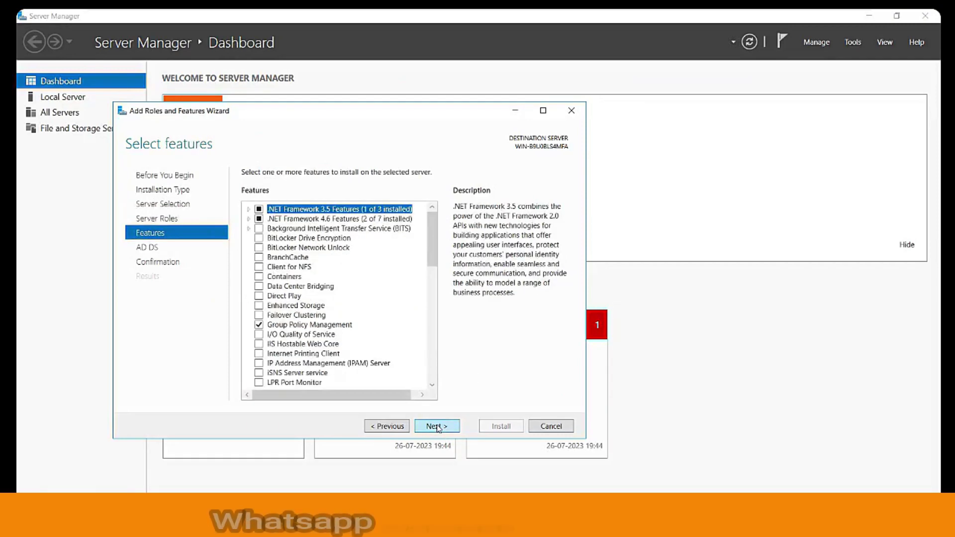
click(445, 427)
click(453, 427)
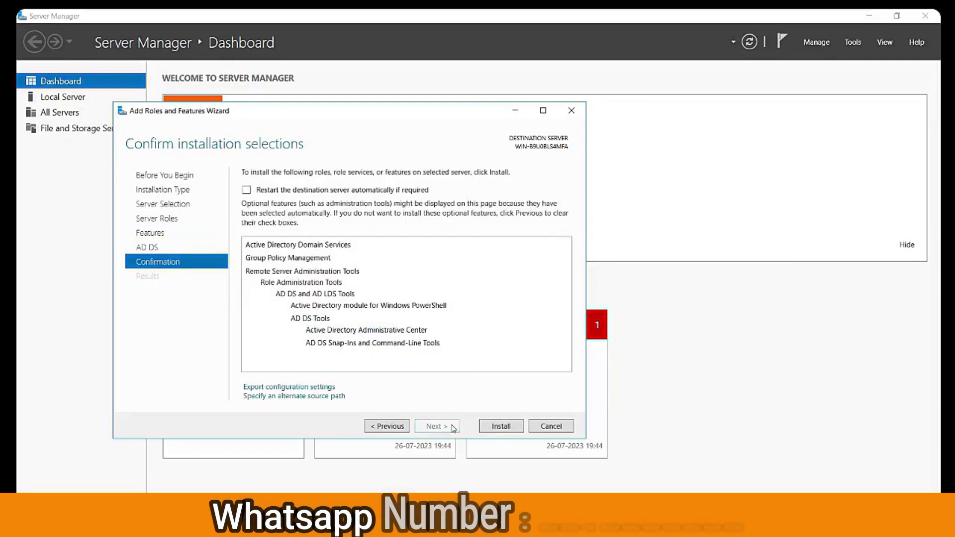
click(502, 429)
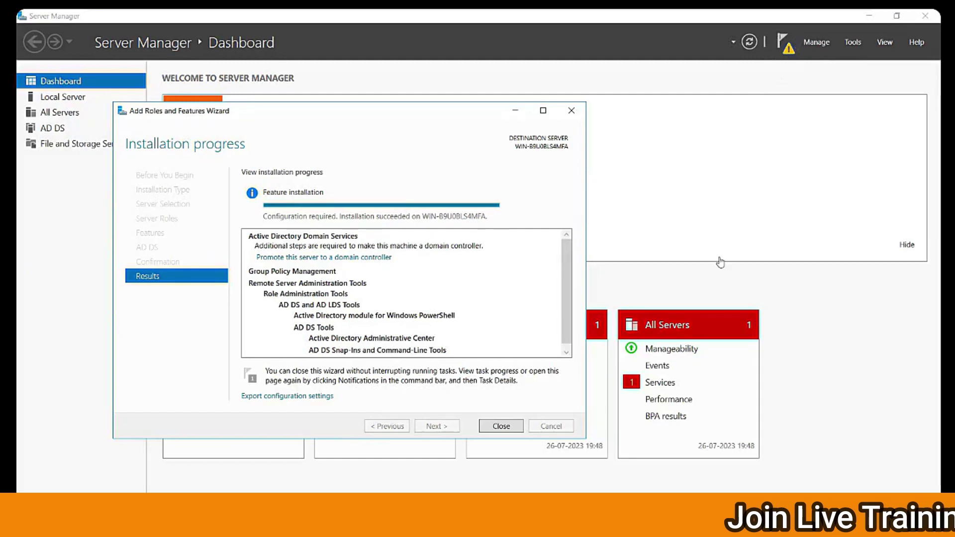
click(502, 427)
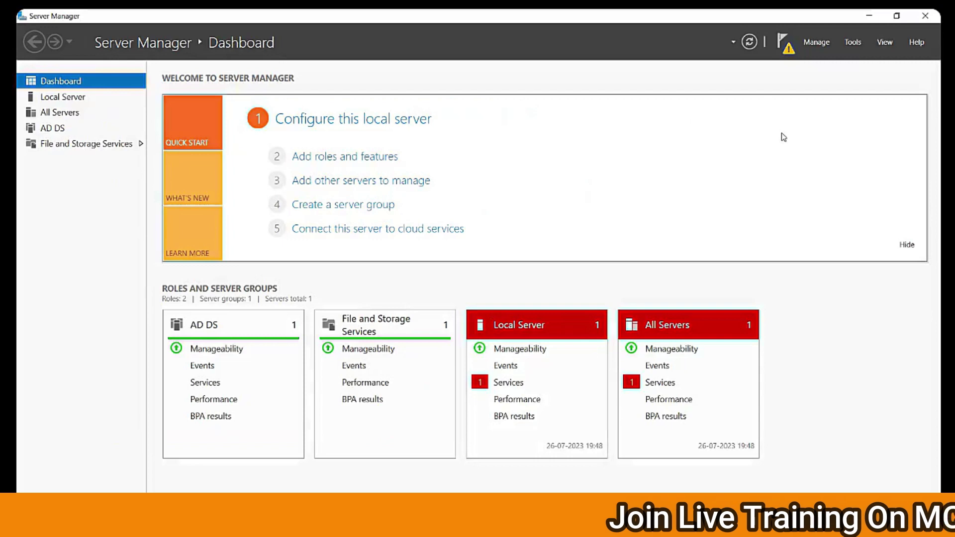
Step: Start promoting this server to a domain controller by adding a new forest with the root domain name icnt.com
click(787, 50)
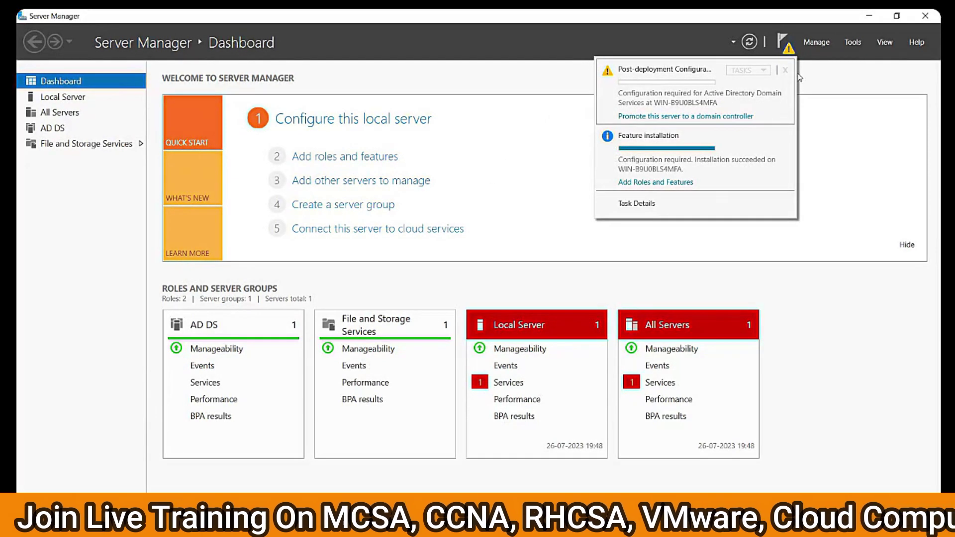
click(689, 117)
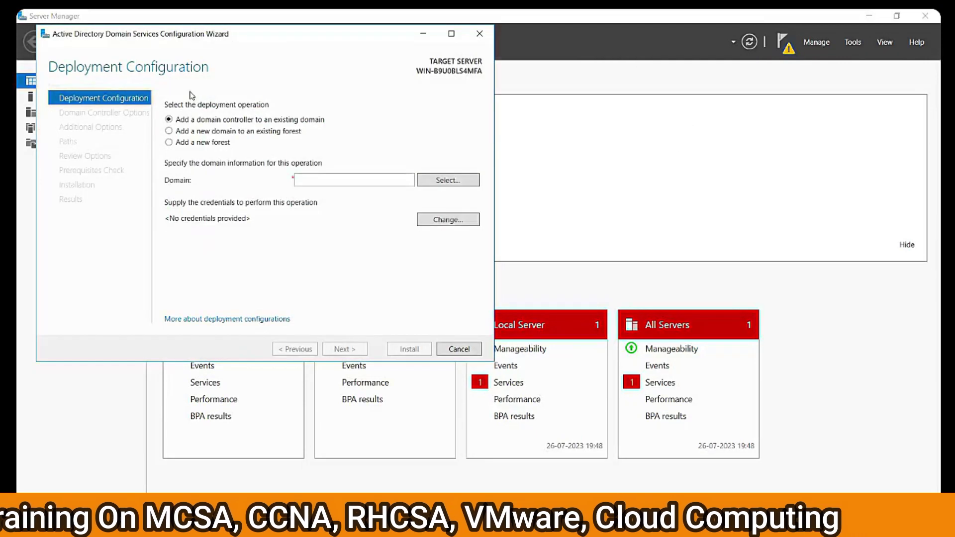
drag(252, 33, 367, 44)
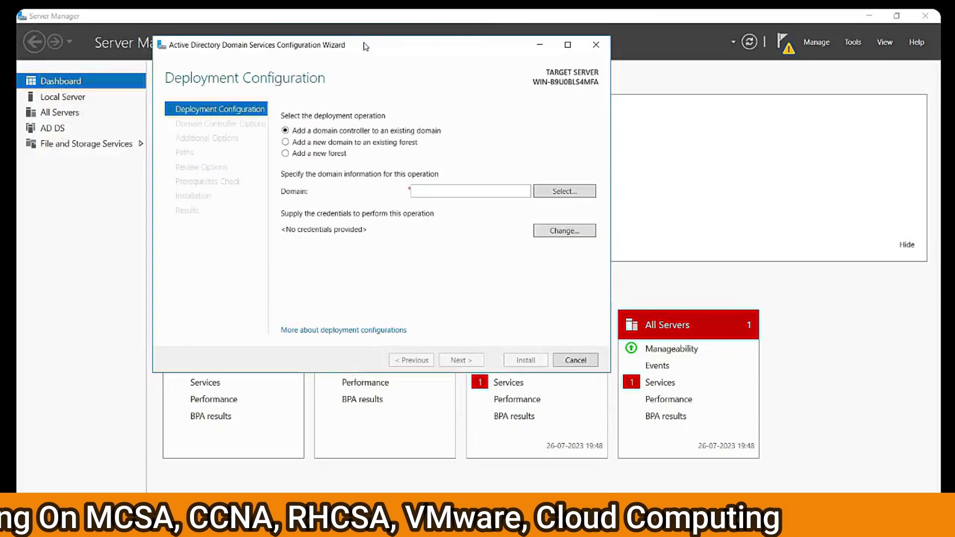
click(300, 156)
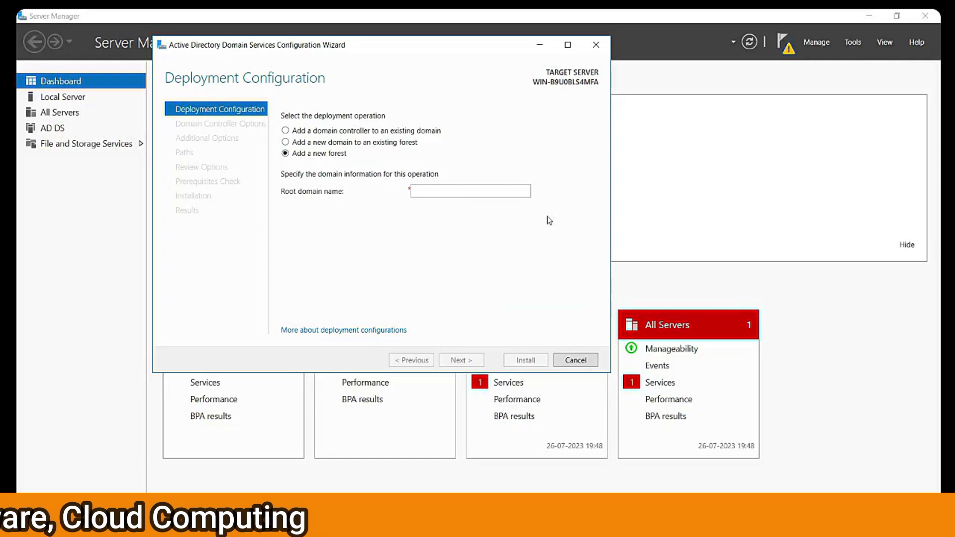
click(310, 131)
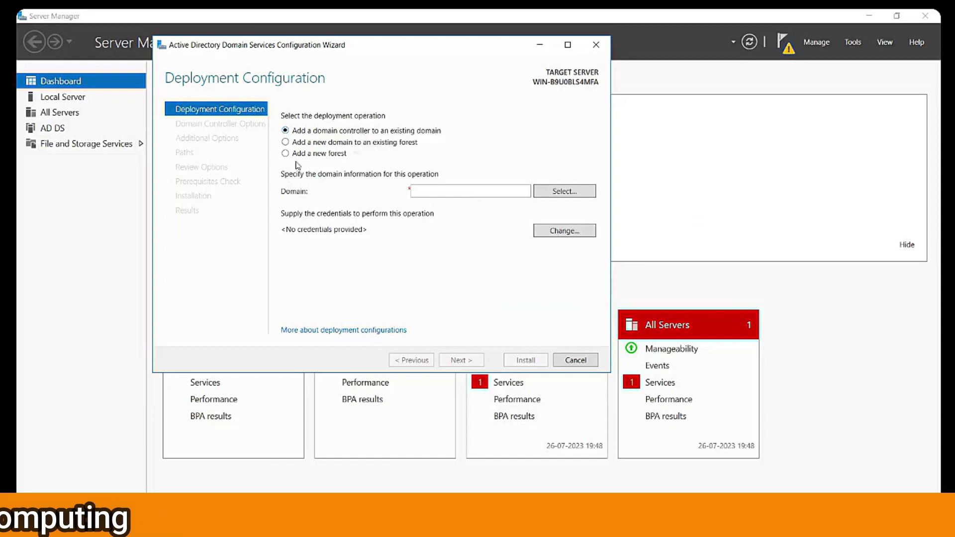
click(301, 154)
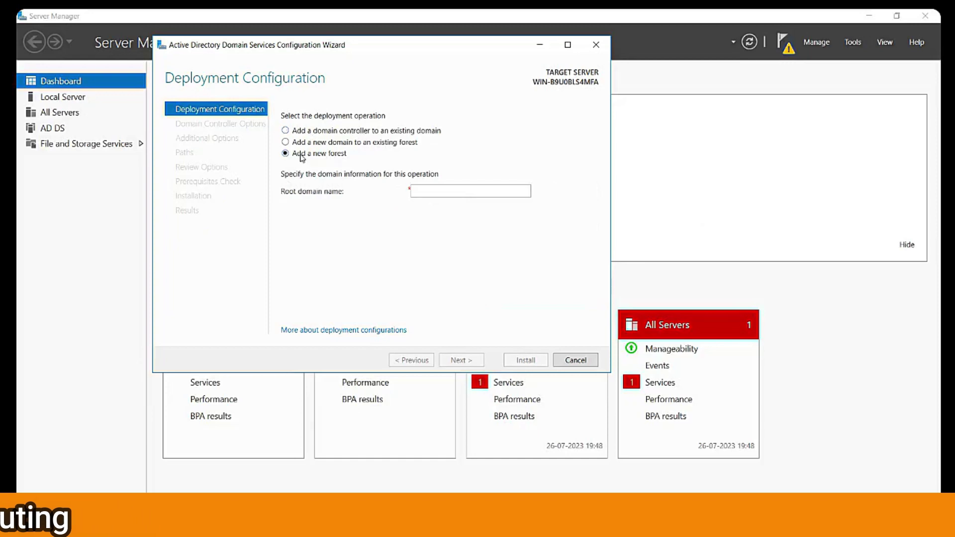
click(517, 192)
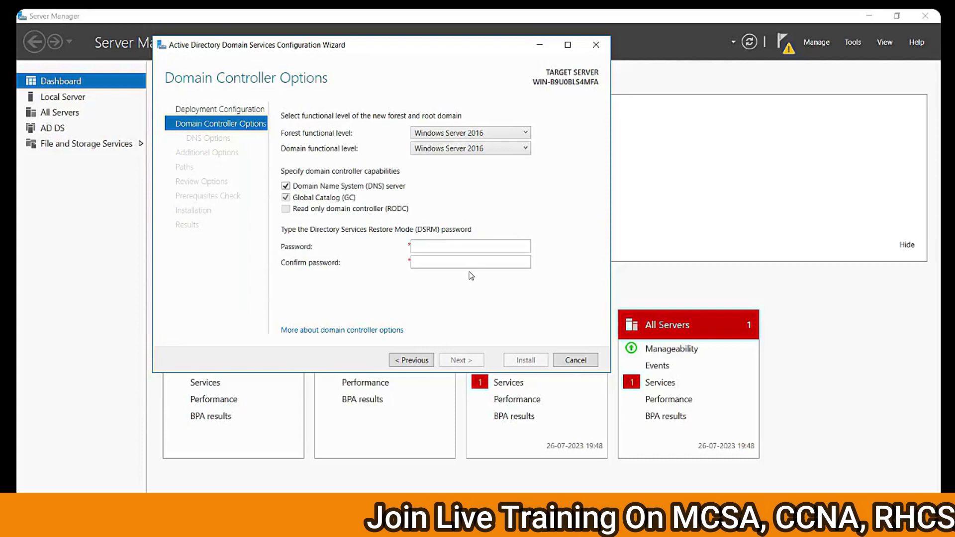
Step: Enter and confirm the DSRM password, keep the remaining defaults through the prerequisites check, and install the domain controller
click(456, 248)
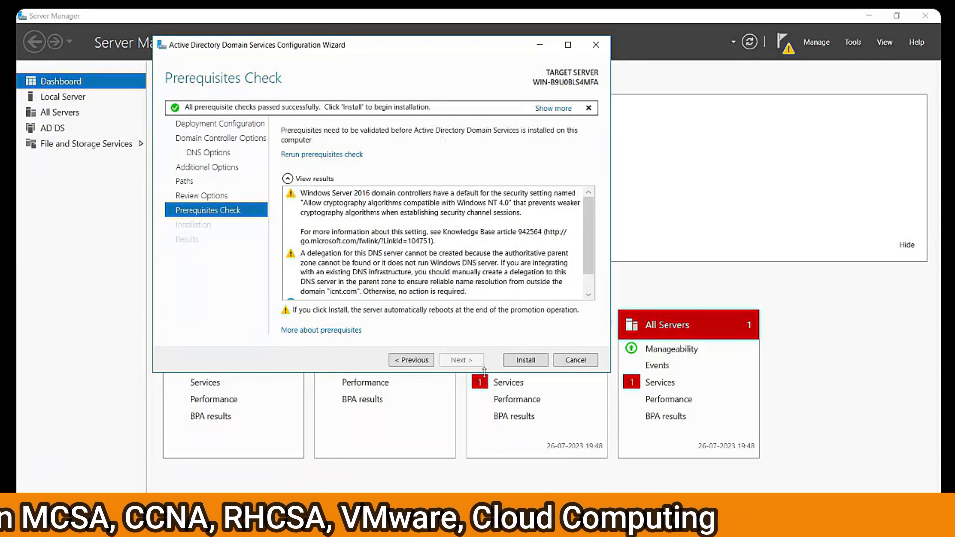
click(518, 364)
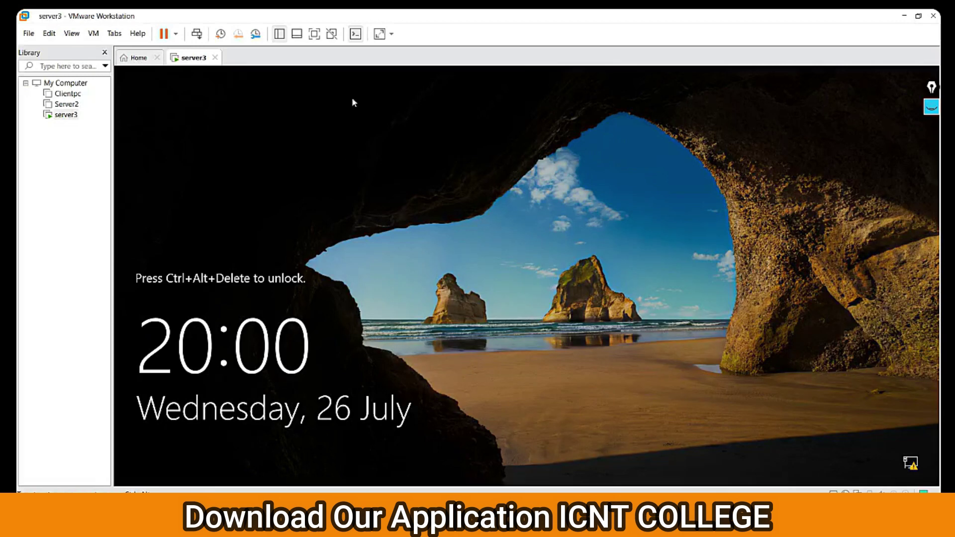
Step: Show the restarted server3 virtual machine in full screen and sign in with the account password
click(315, 33)
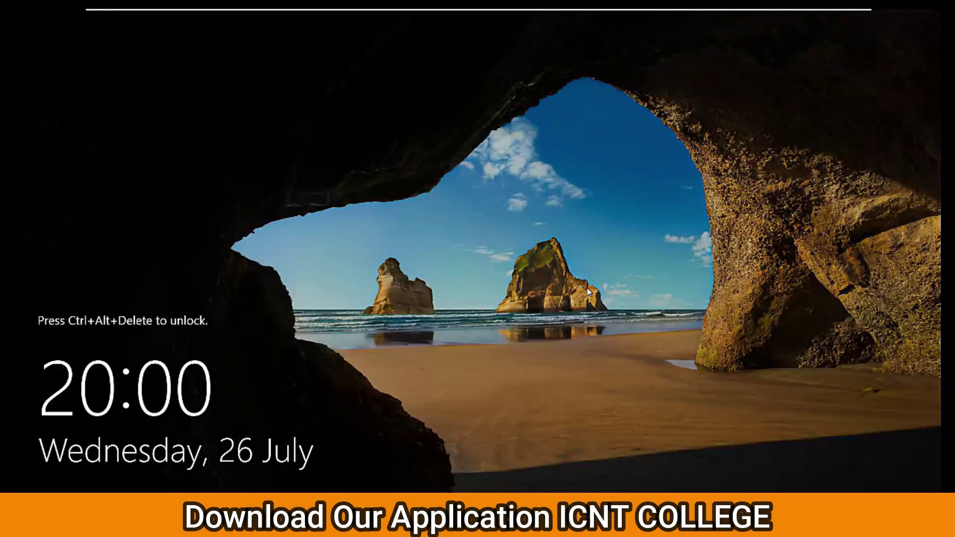
key(ctrl+alt+Insert)
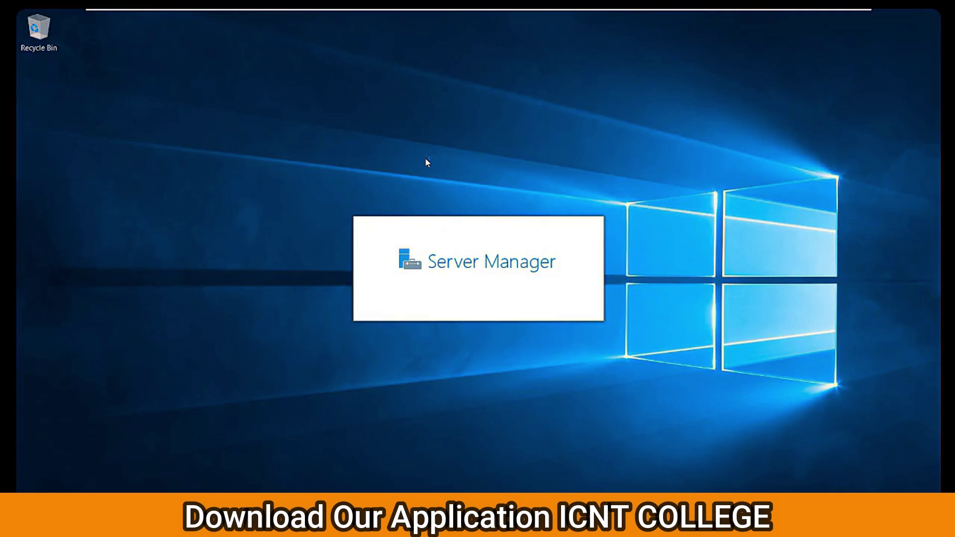
Step: Reopen Computer Management, check whether System Tools still offers Local Users and Groups, and close it
key(super+r)
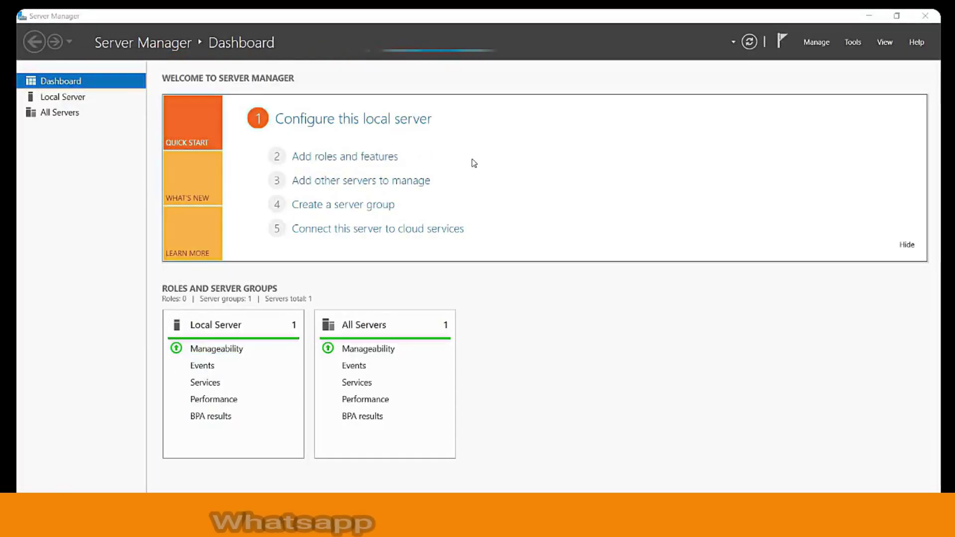
key(Return)
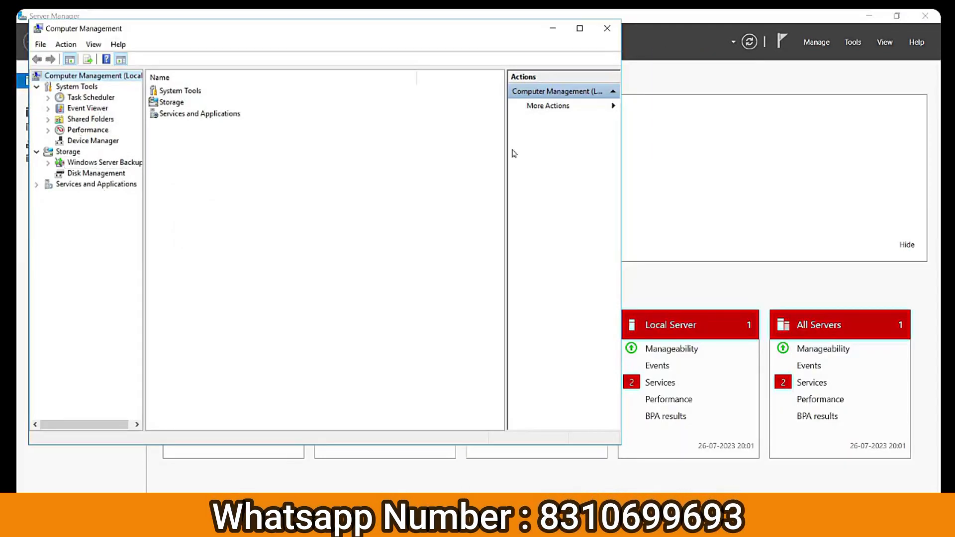
click(607, 30)
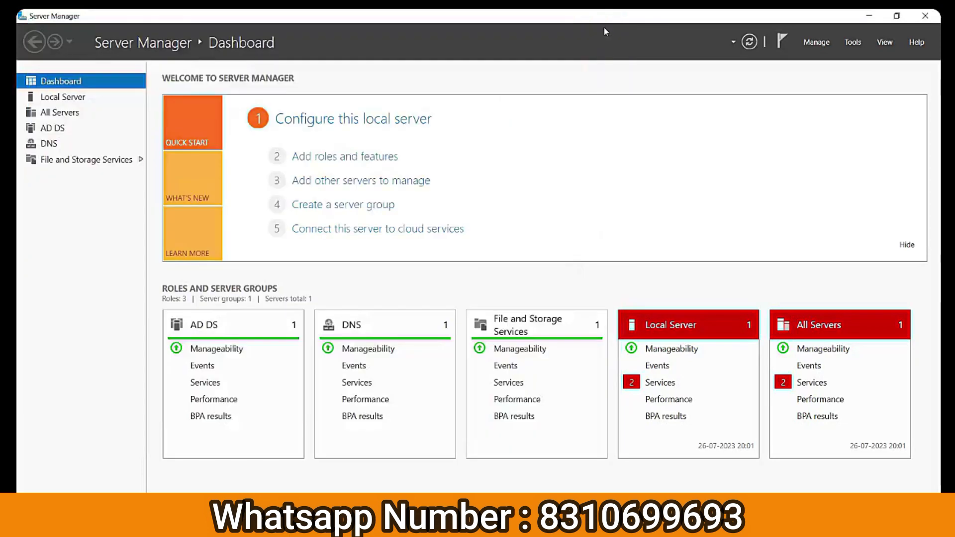
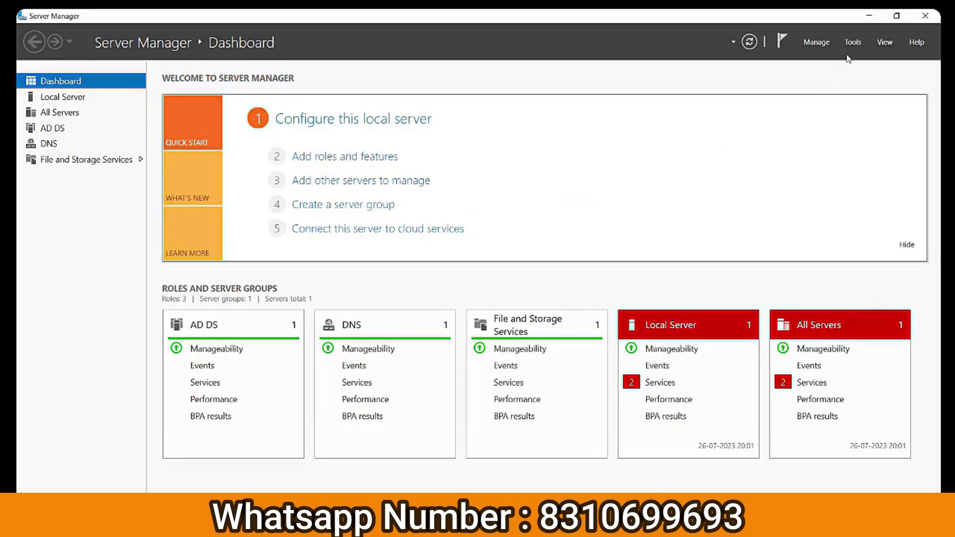
Step: Check that Active Directory Users and Computers can be opened from the server's administrative tools, and close it
click(852, 43)
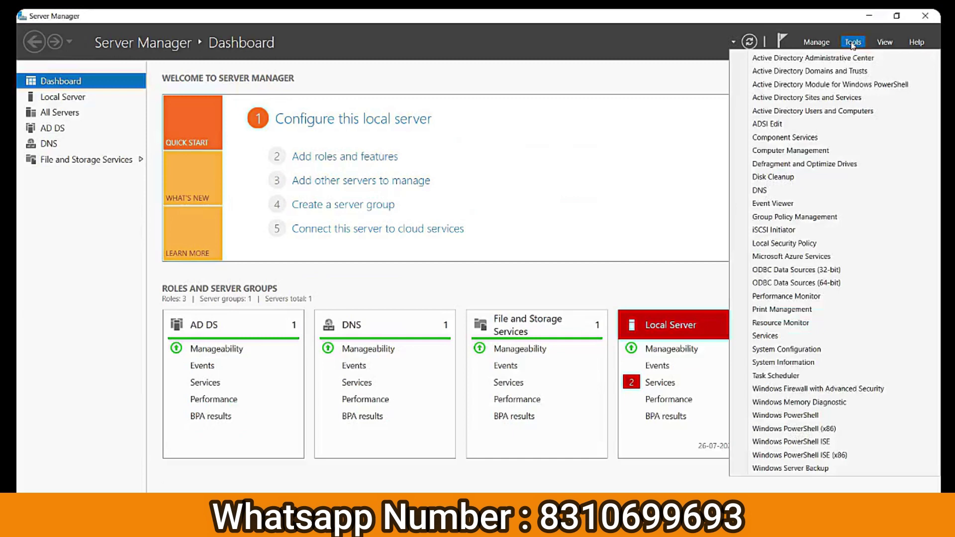
click(841, 113)
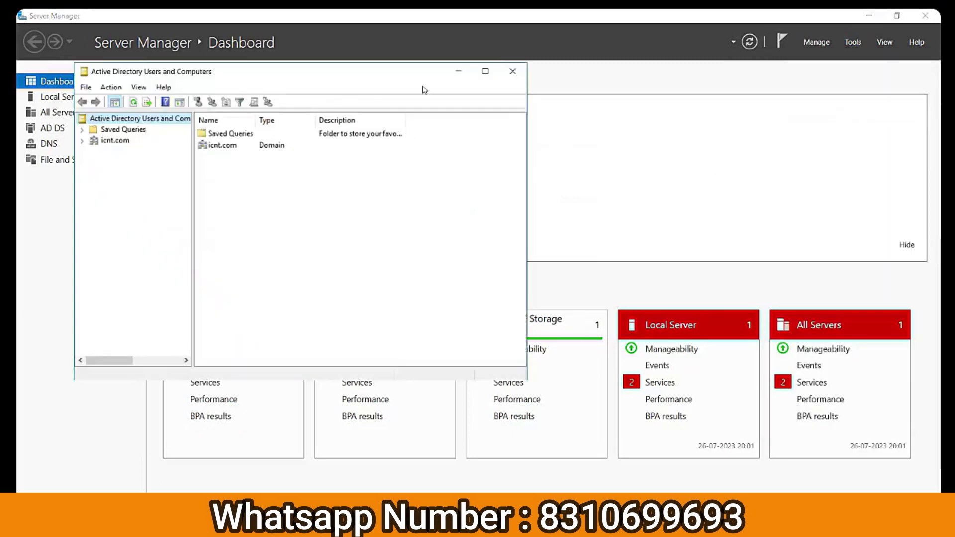
click(514, 72)
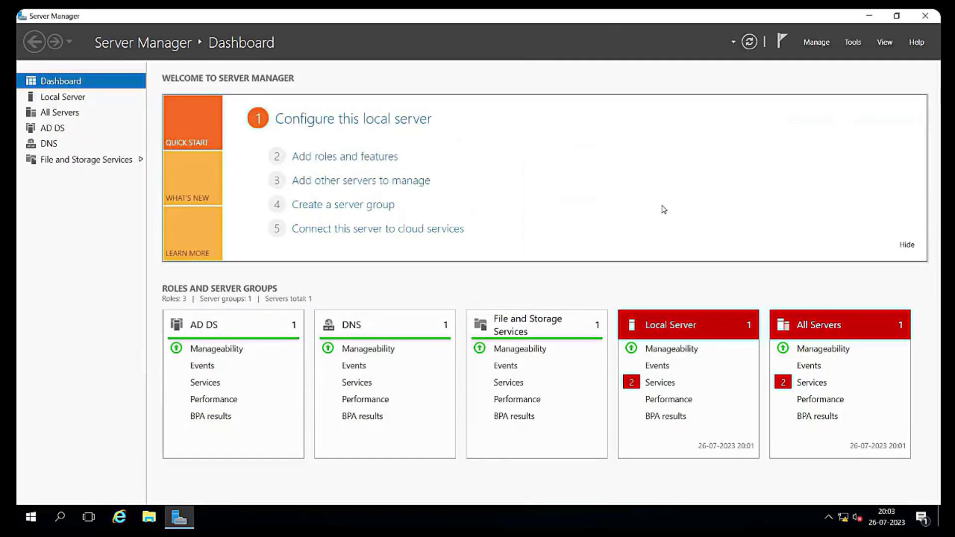
Step: Launch Active Directory Users and Computers by running dsa.msc
key(super+r)
text(d)
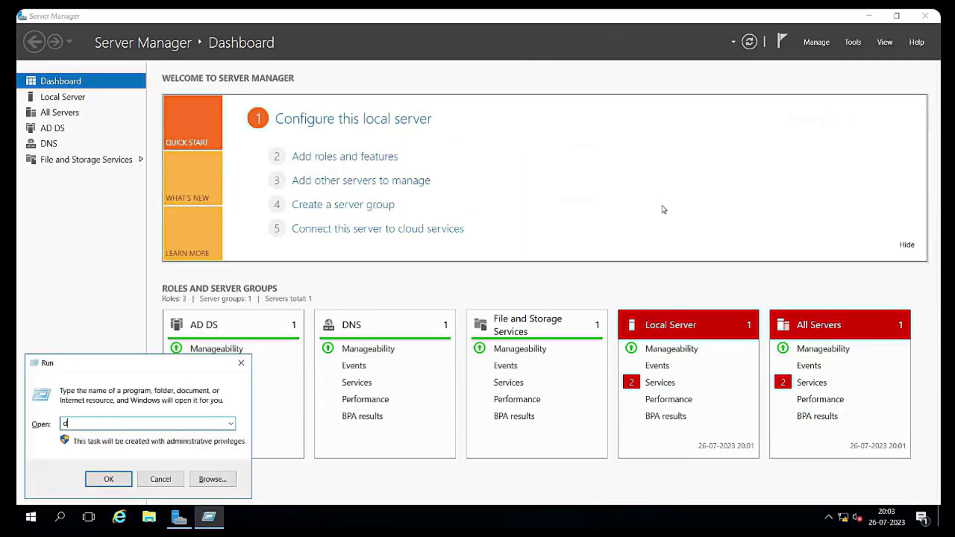
text(sa.msc)
key(Return)
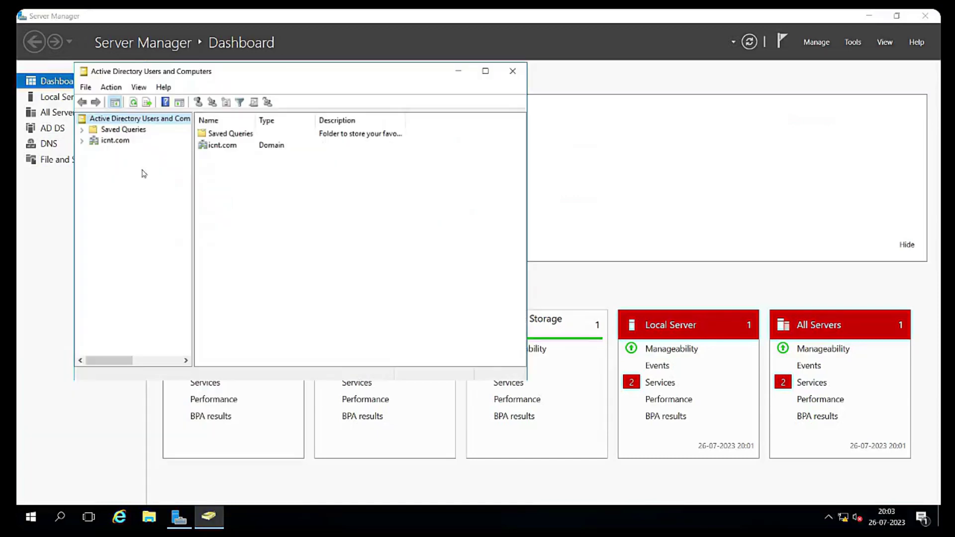
Step: Maximize the console, expand the icnt.com domain, and view the contents of its Computers and Domain Controllers containers
click(81, 142)
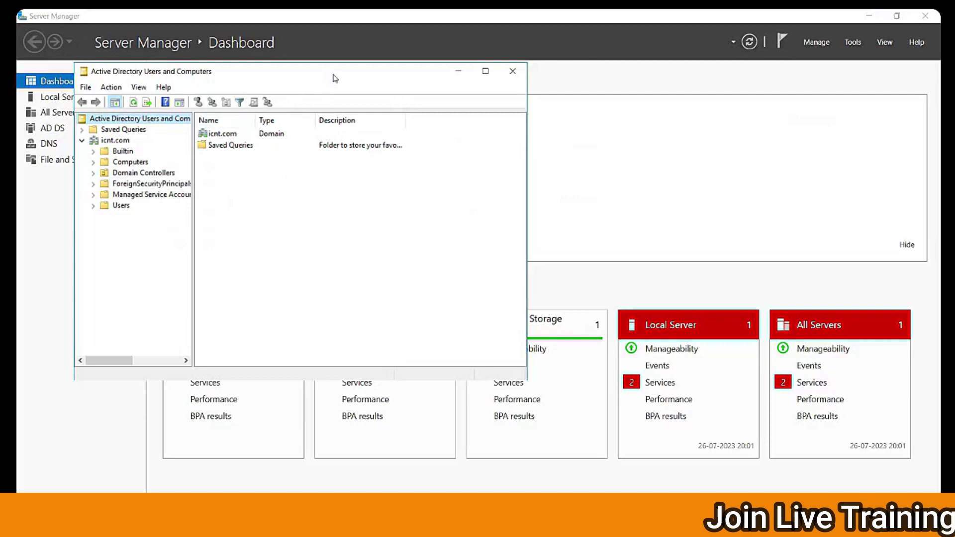
double_click(249, 72)
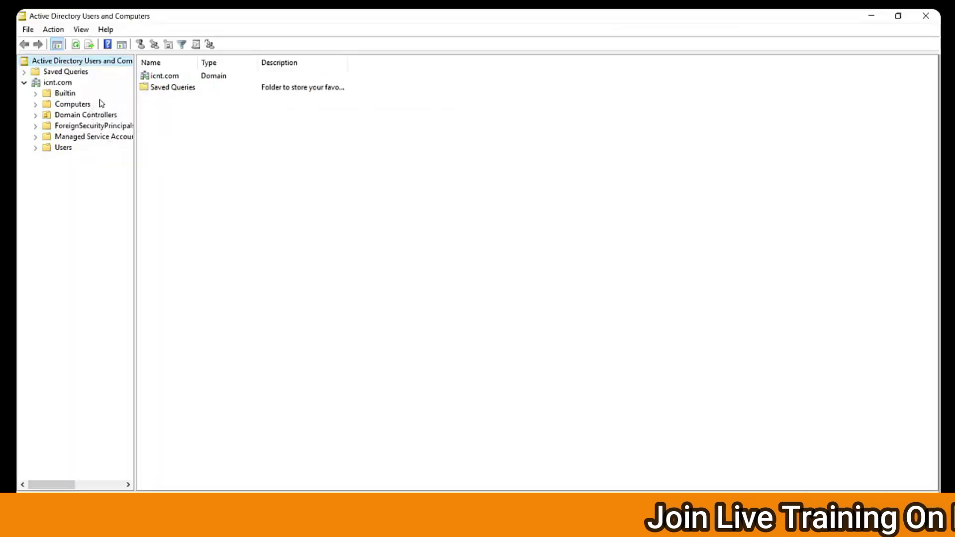
click(79, 105)
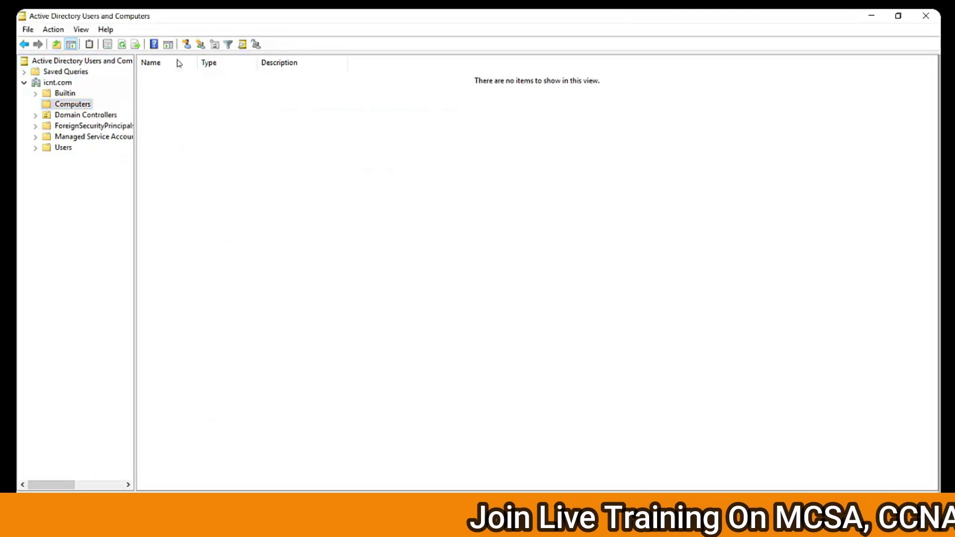
click(86, 116)
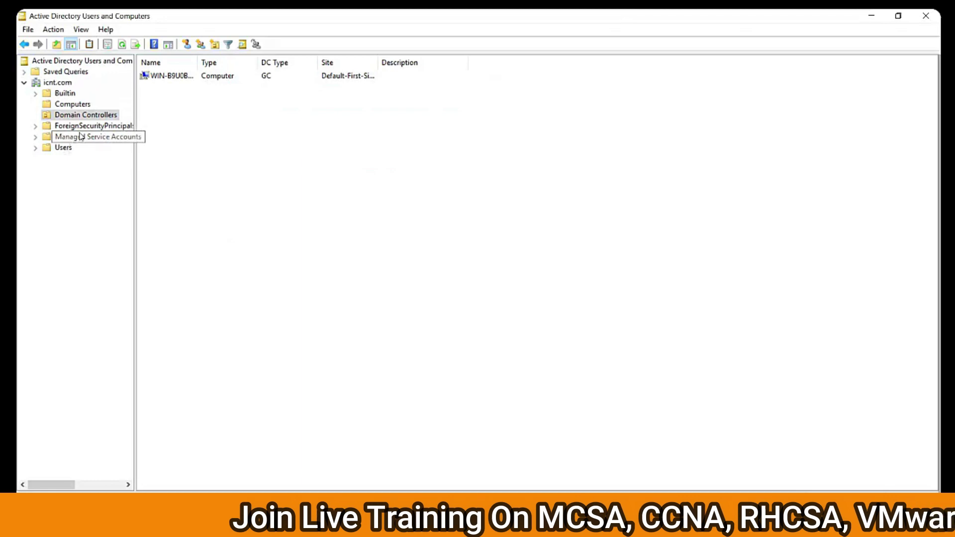
Step: Create an organizational unit named sales dept in the icnt.com domain, keeping the protection from accidental deletion
right_click(70, 84)
mouse_move(164, 171)
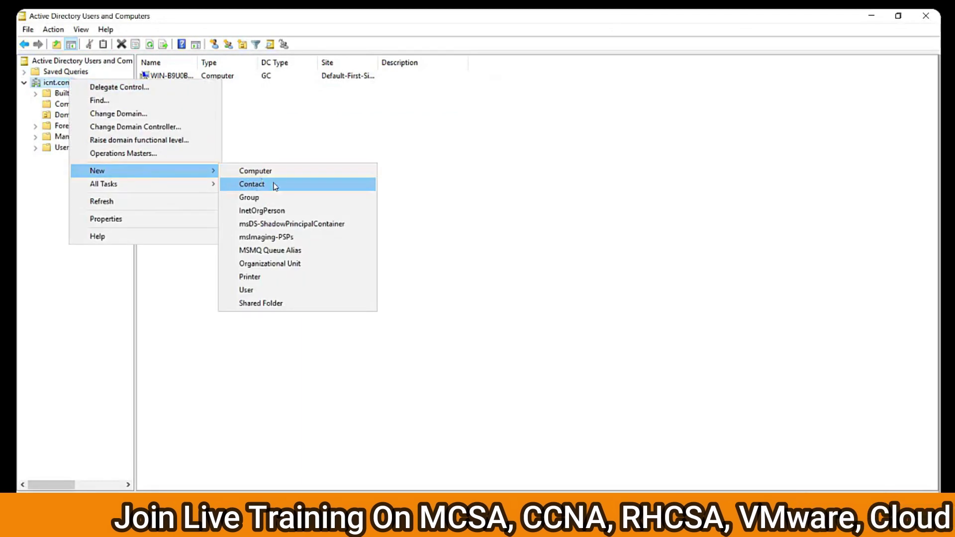
click(300, 265)
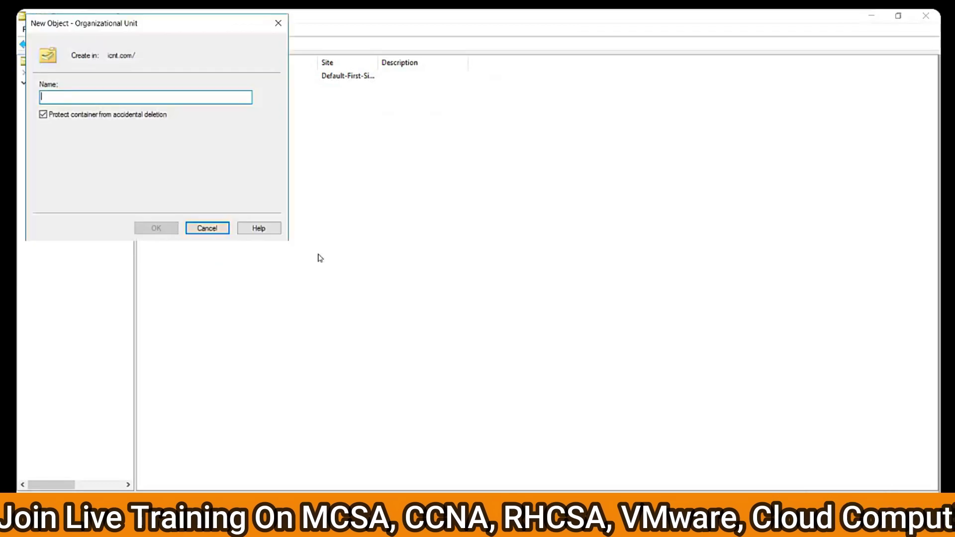
text(Ic)
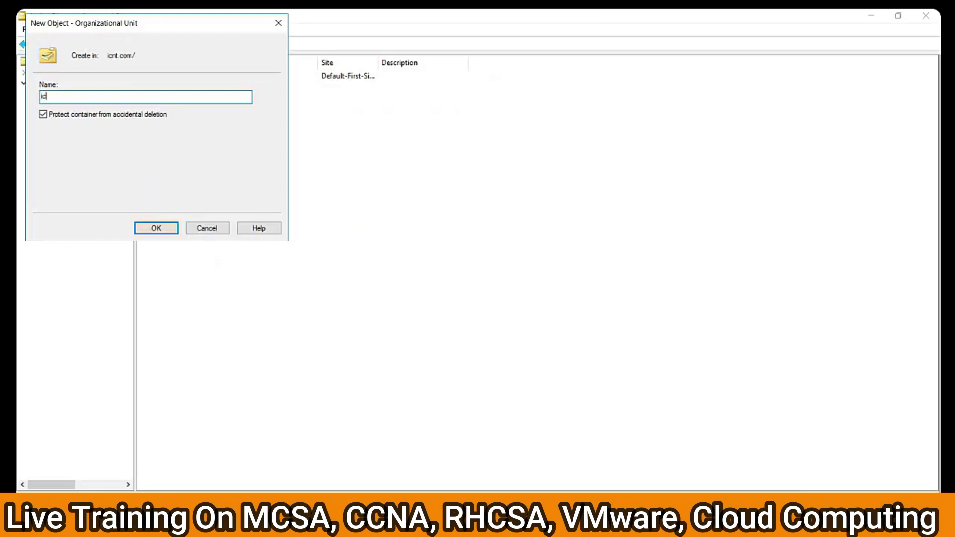
key(BackSpace)
key(BackSpace)
text(sales dept)
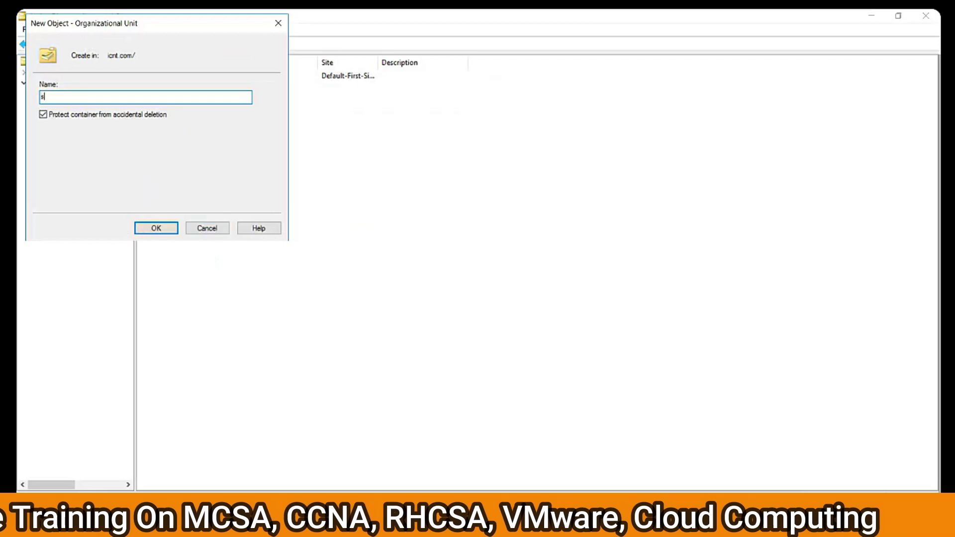
key(Return)
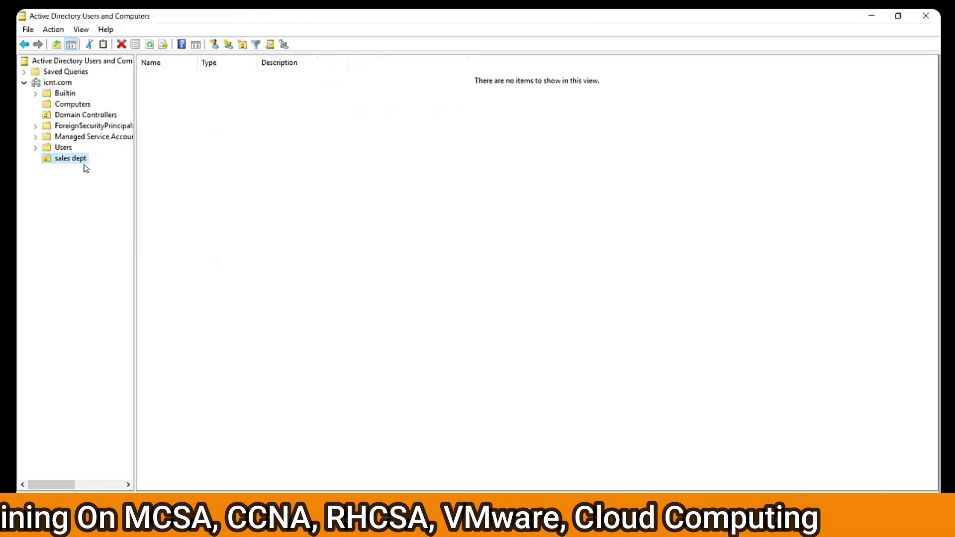
Step: Create a user named user1 in the sales dept organizational unit and close Active Directory Users and Computers
click(218, 118)
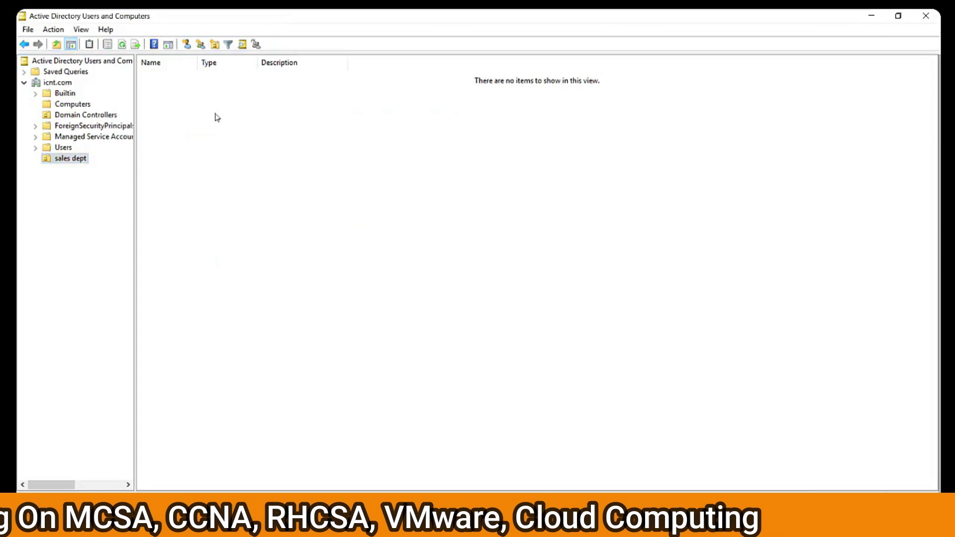
right_click(173, 97)
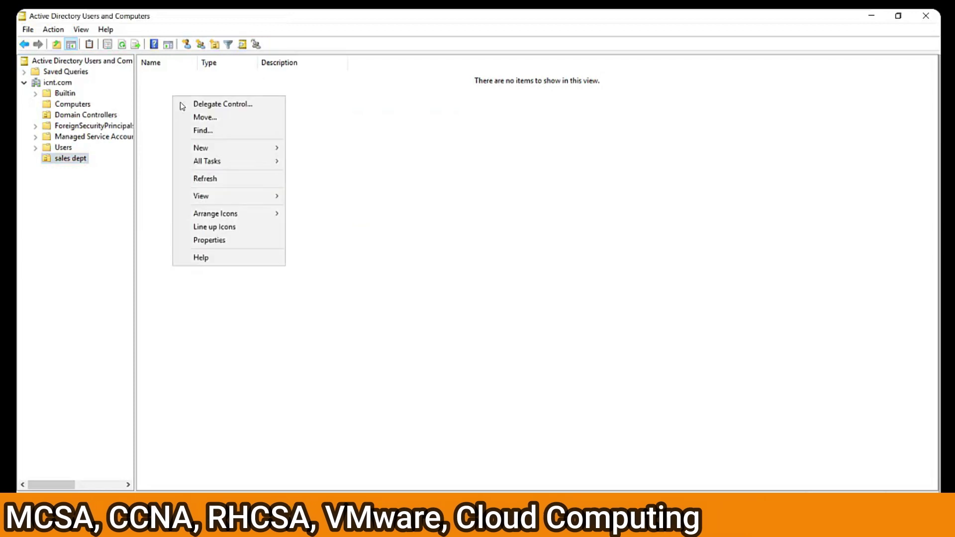
mouse_move(234, 148)
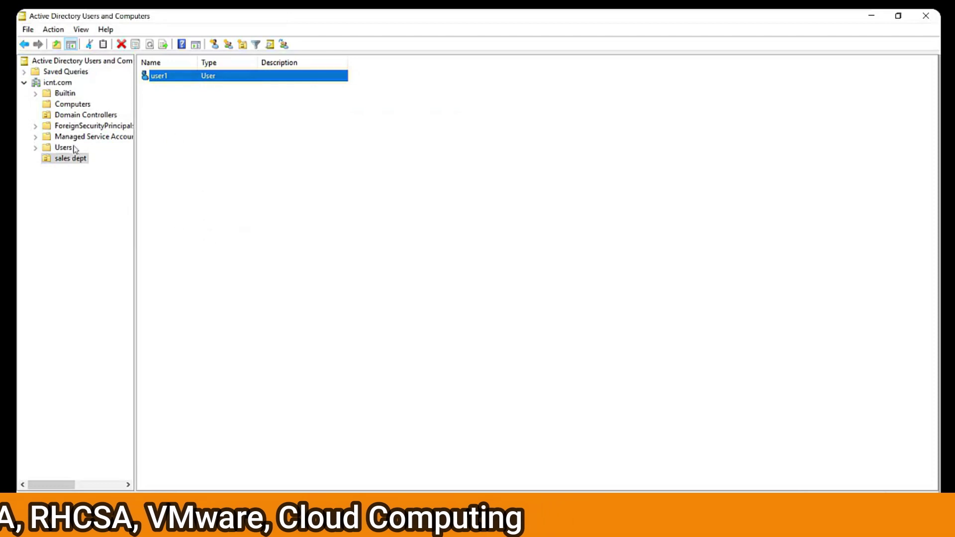
click(931, 20)
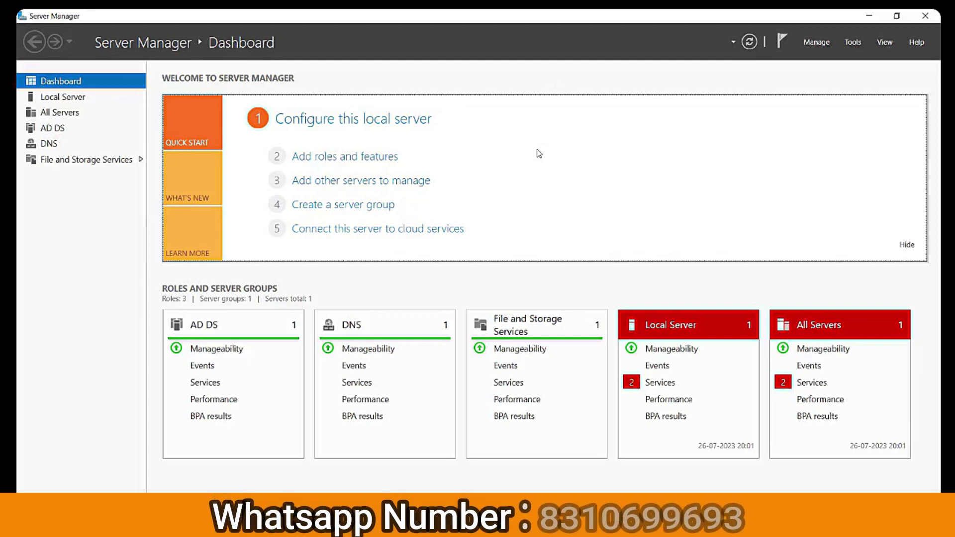
Step: Begin removing the Active Directory Domain Services role with its dependent features, and start demoting this domain controller
click(823, 44)
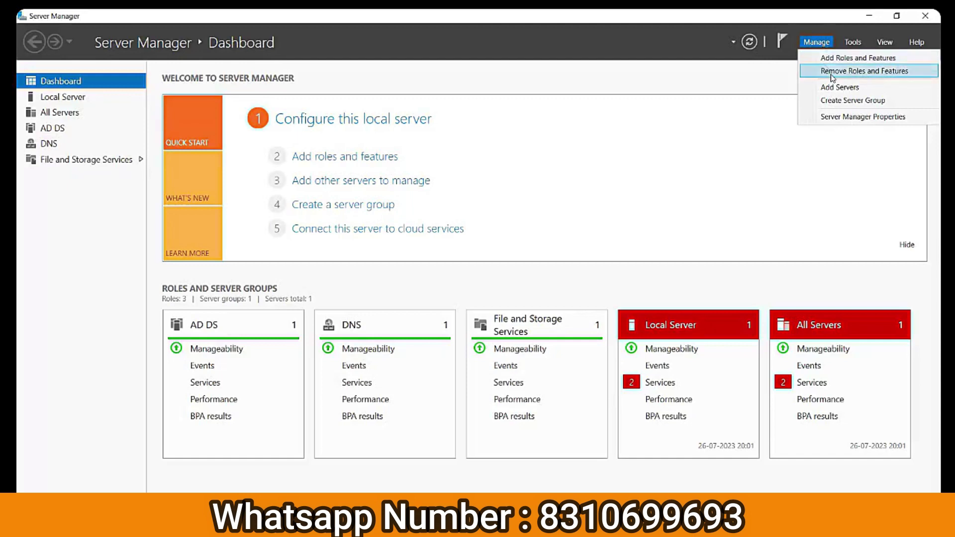
click(833, 72)
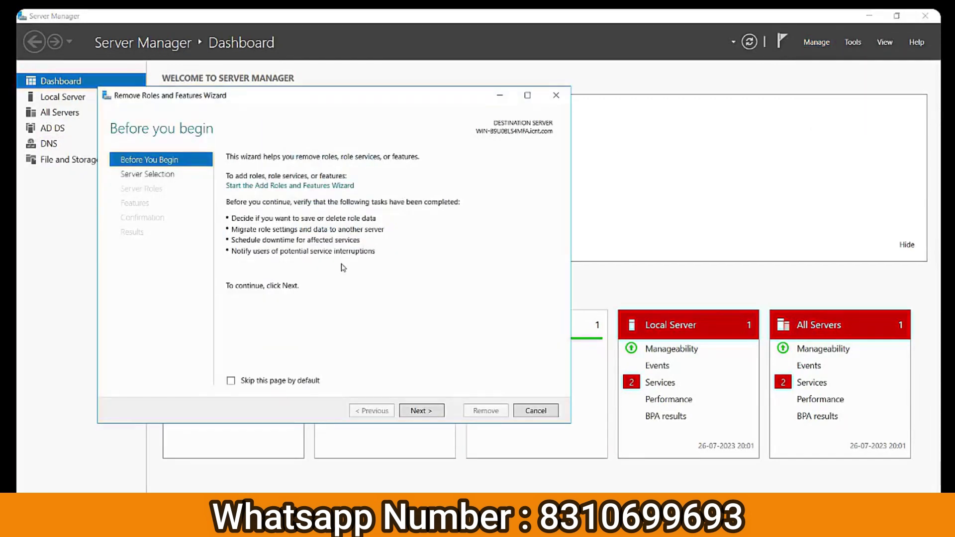
click(432, 417)
click(432, 415)
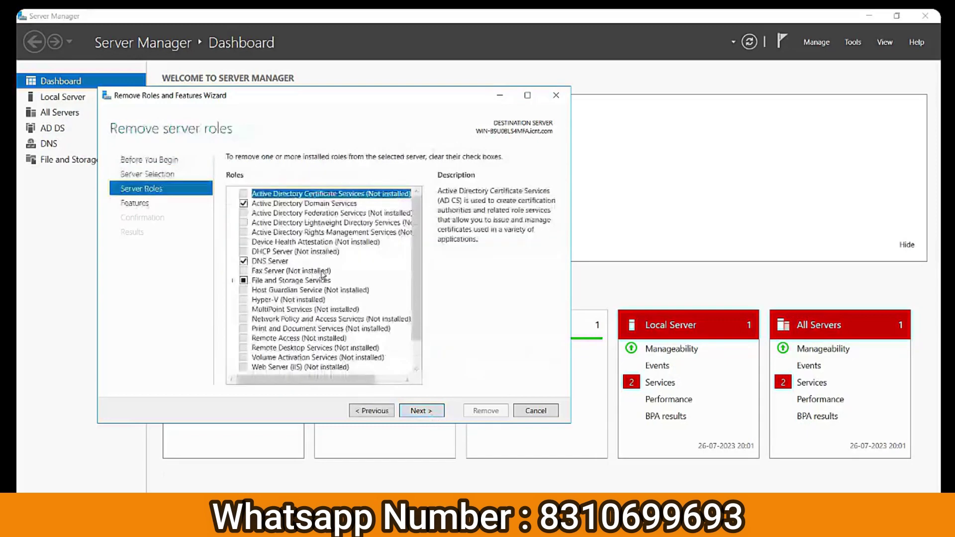
click(243, 204)
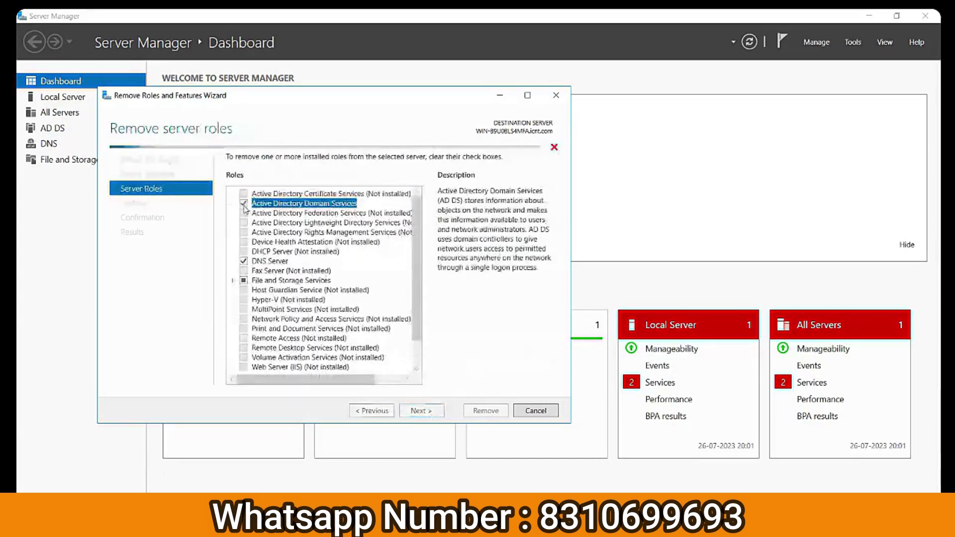
click(362, 358)
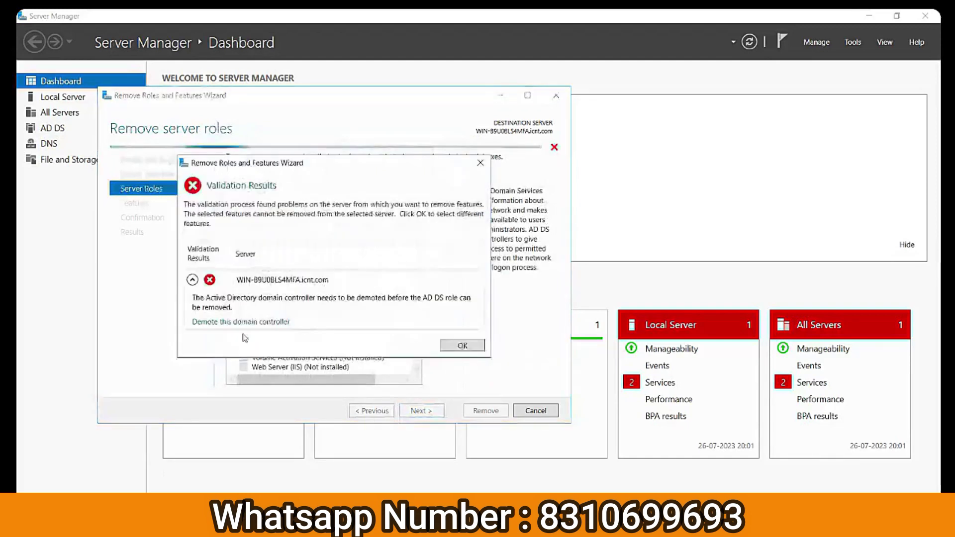
click(229, 323)
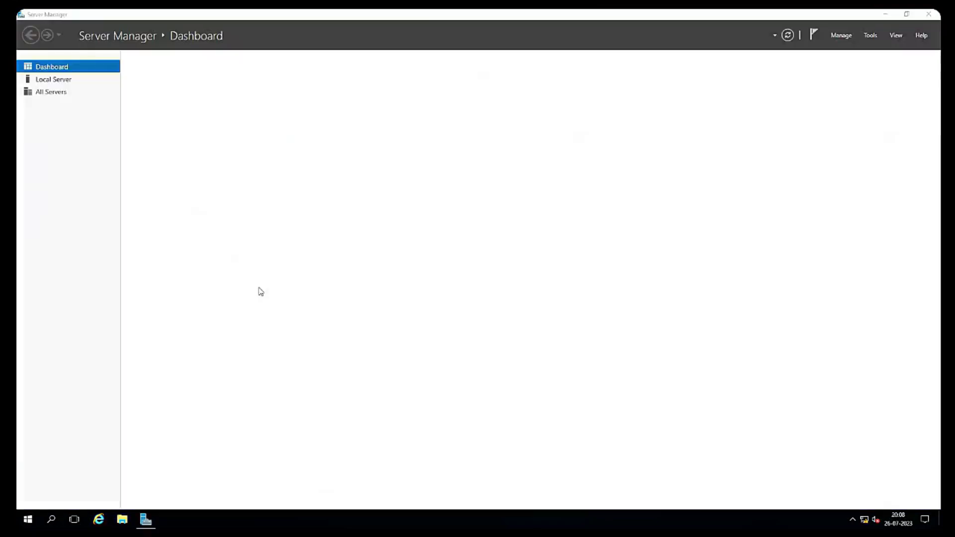
Step: Check whether Active Directory Users and Computers still reaches the domain, close it, and look at the pending post-deployment notification
click(871, 36)
click(842, 91)
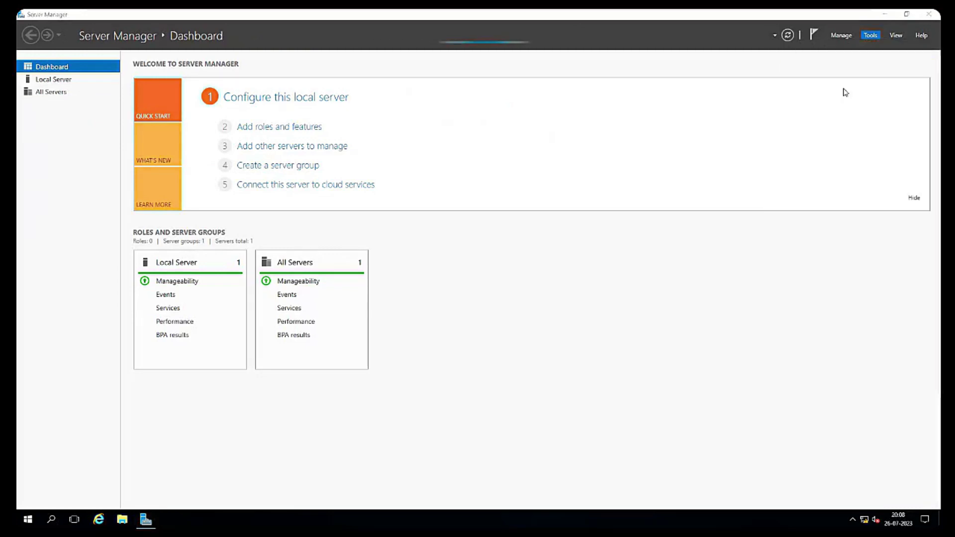
click(872, 35)
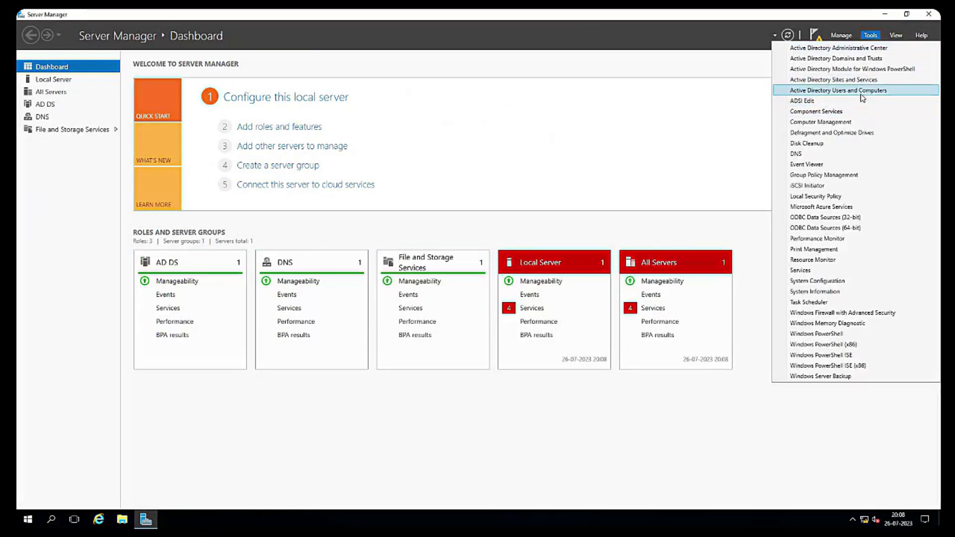
click(862, 92)
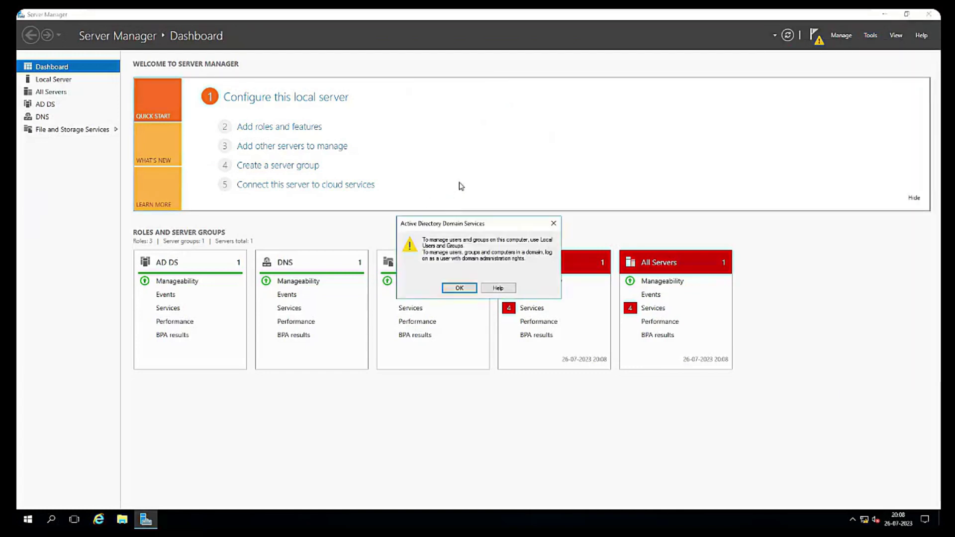
click(555, 225)
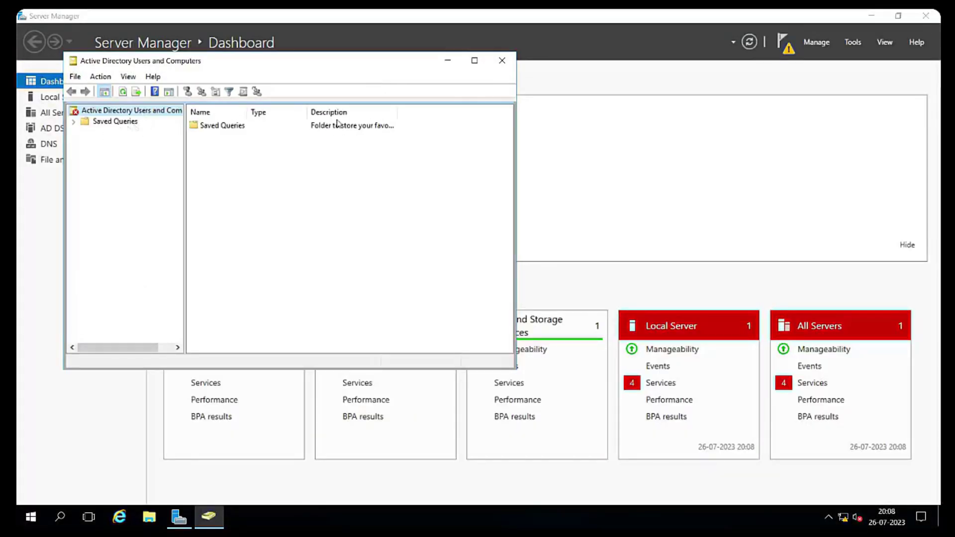
click(502, 60)
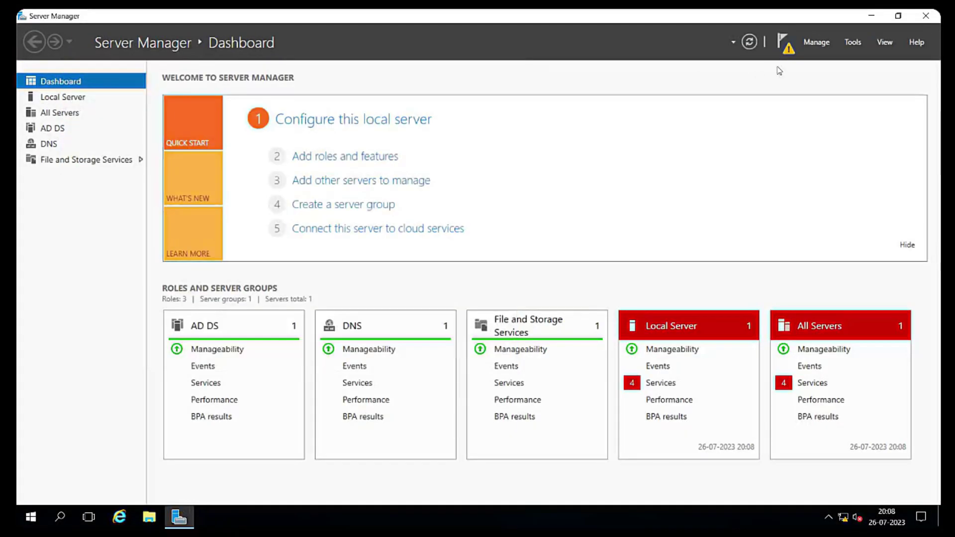
click(788, 48)
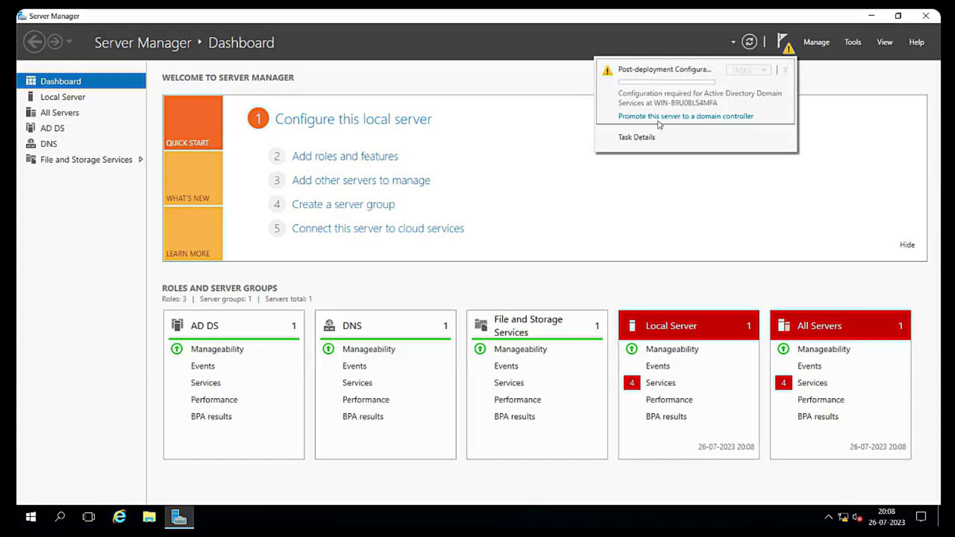
click(516, 186)
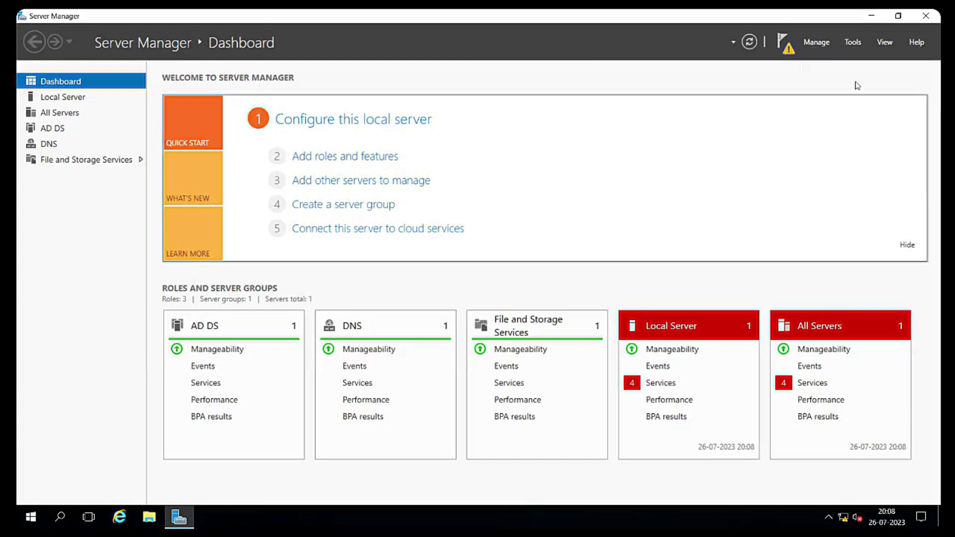
Step: Remove the Active Directory Domain Services and DNS Server roles with their management tools, and close the removal wizard
click(817, 44)
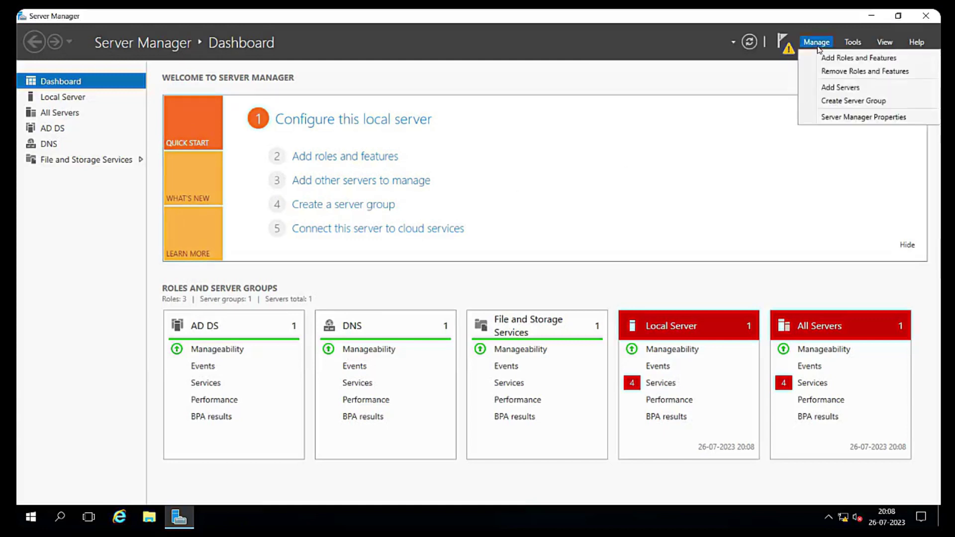
click(825, 74)
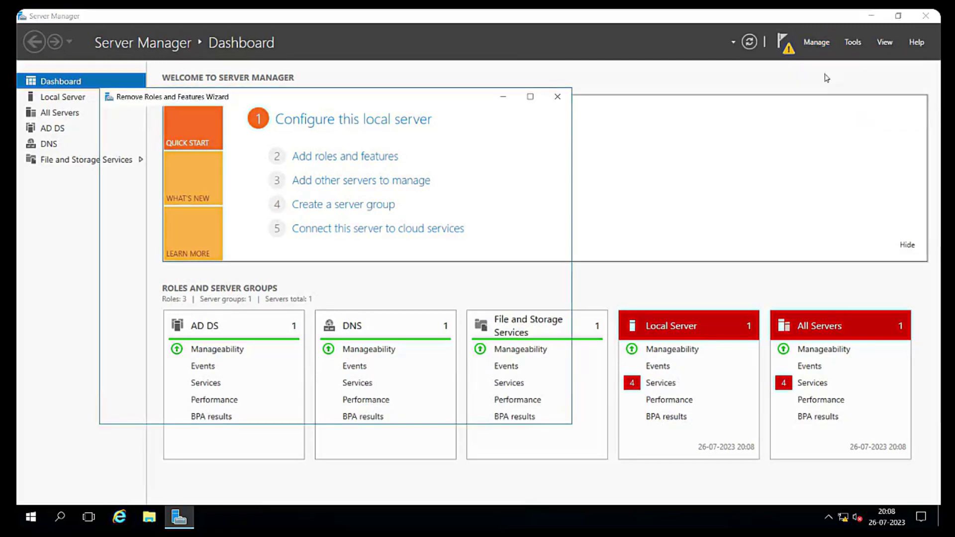
click(409, 414)
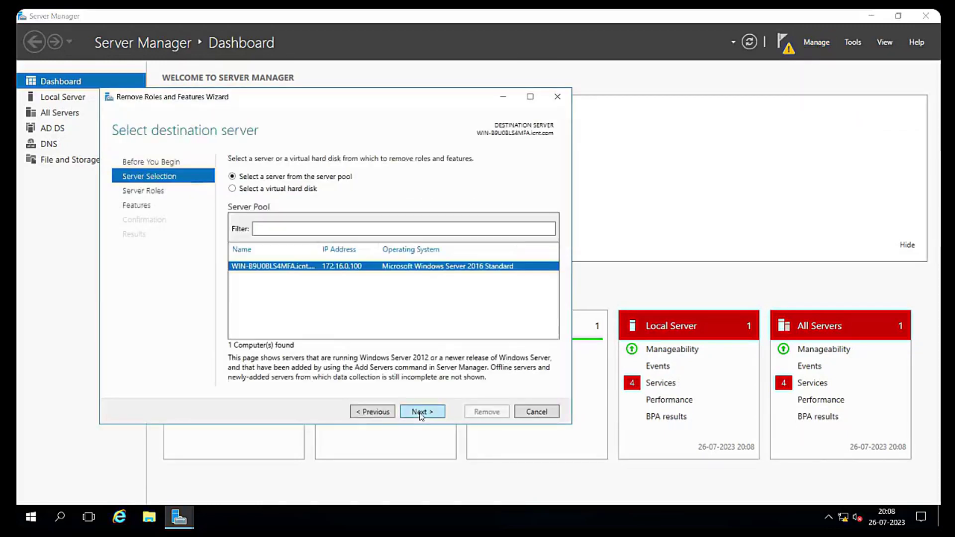
click(418, 412)
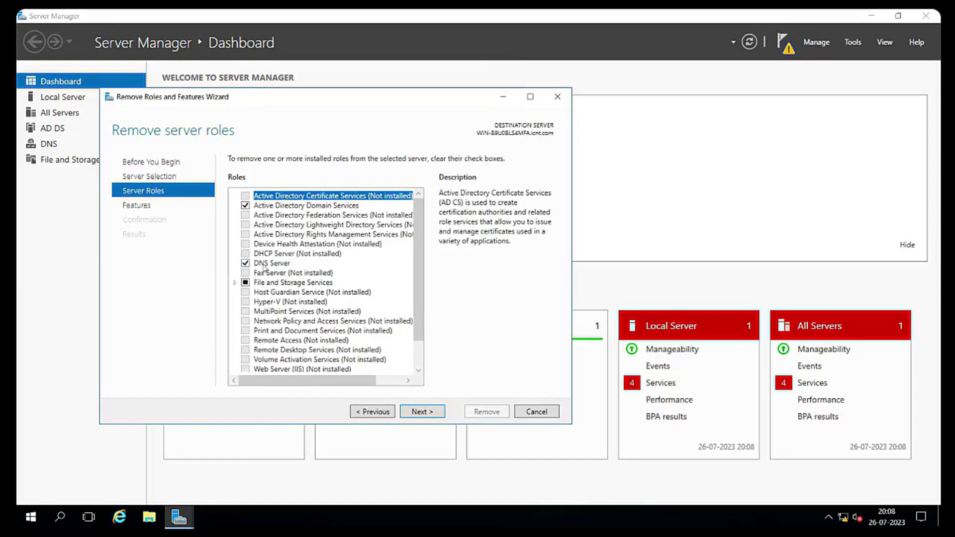
click(247, 206)
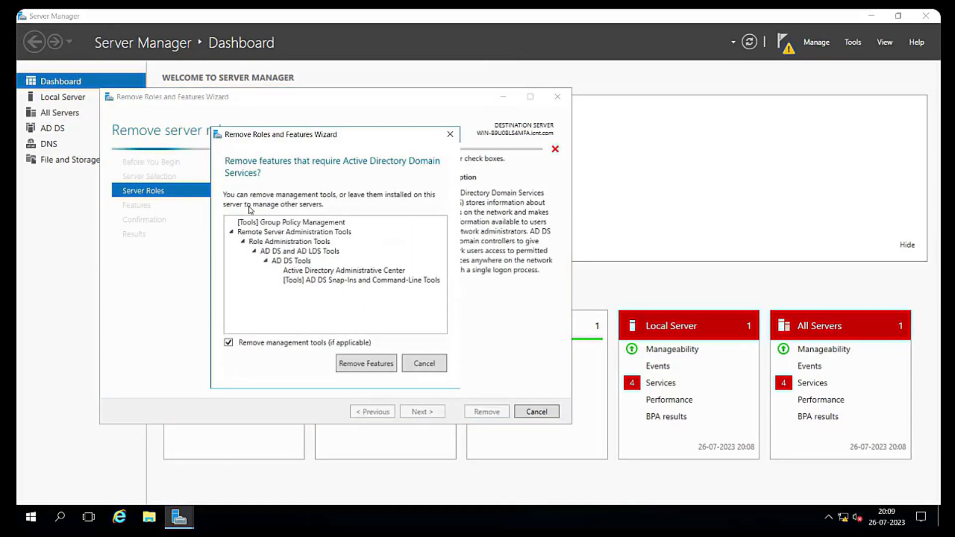
click(366, 363)
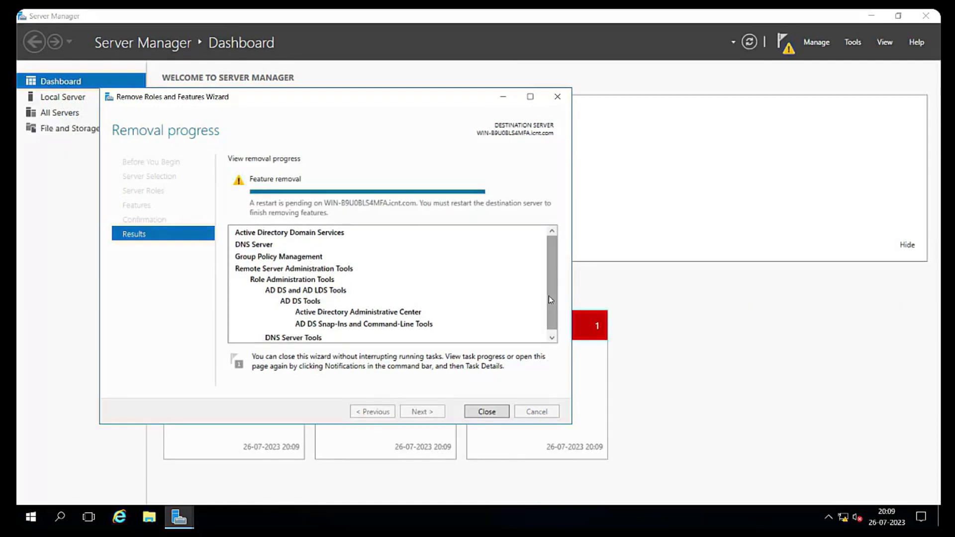
click(485, 414)
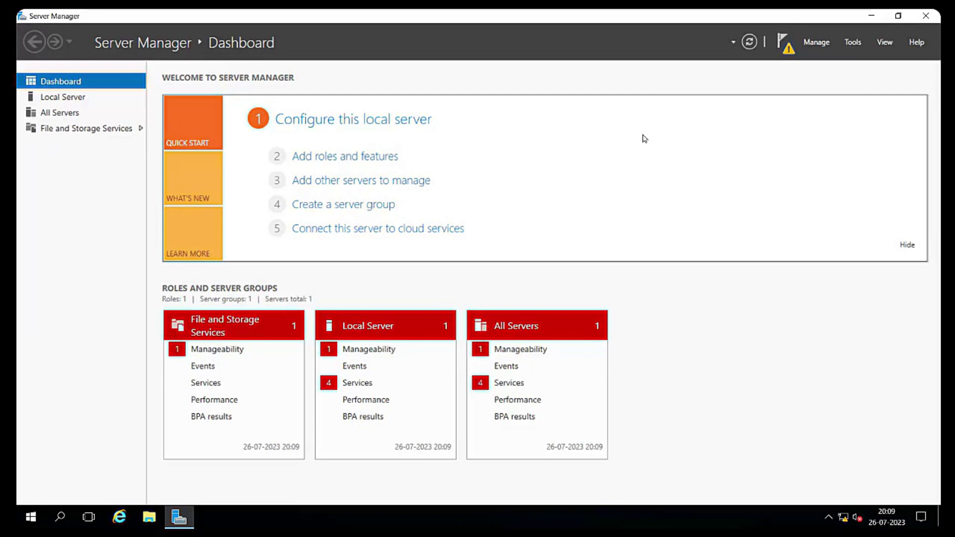
Step: Open the options of the running server virtual machine in VMware to reach its power commands
right_click(568, 19)
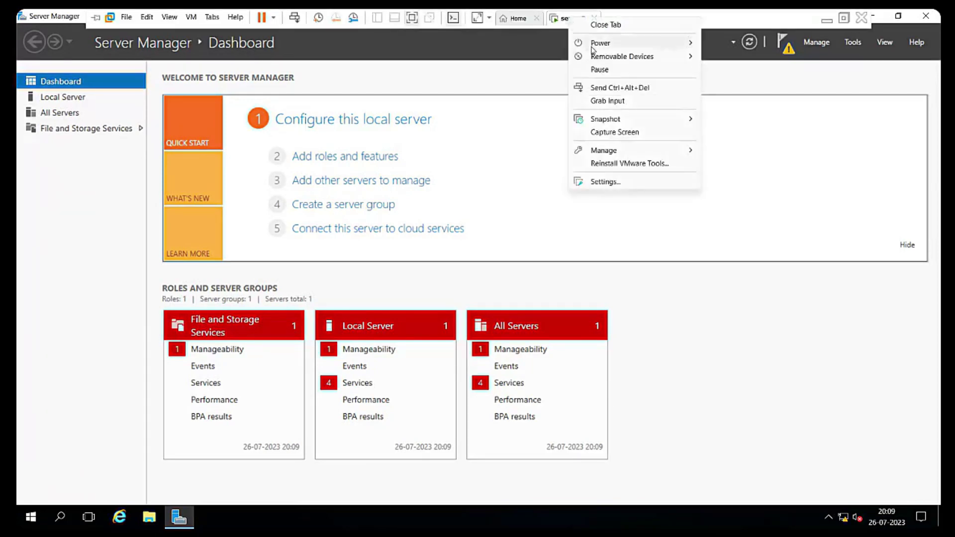